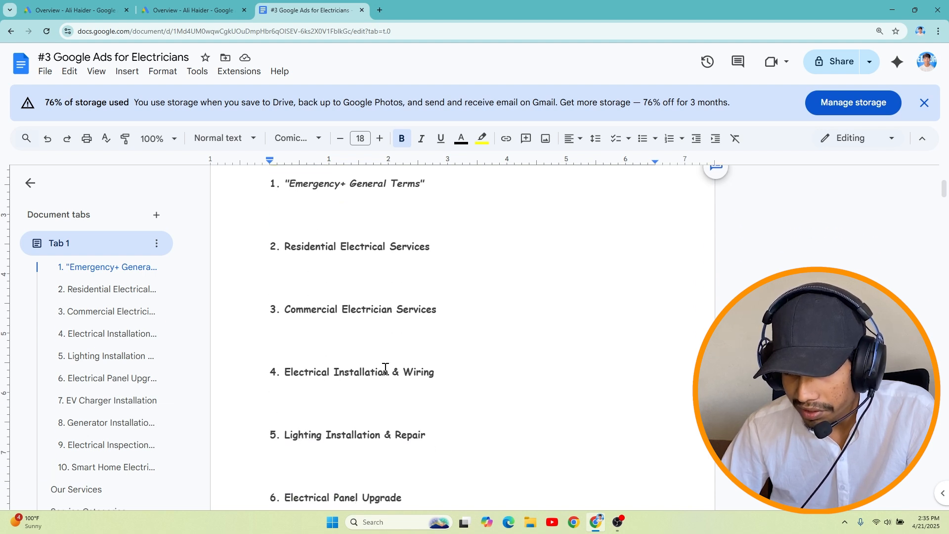
Review the planned ad groups in the electricians campaign document, including "Emergency+ General Terms"
scroll(388, 369, "down", 1)
scroll(367, 363, "down", 2)
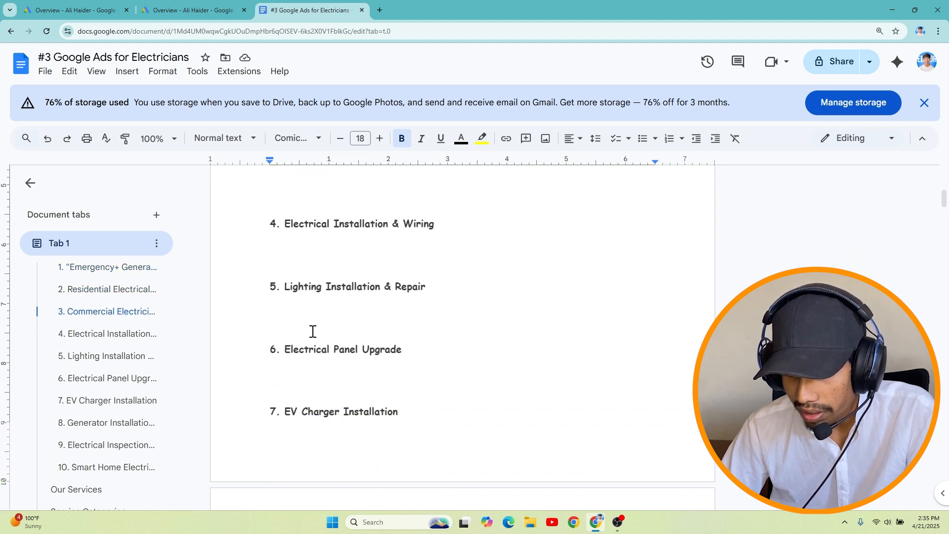
scroll(343, 340, "up", 4)
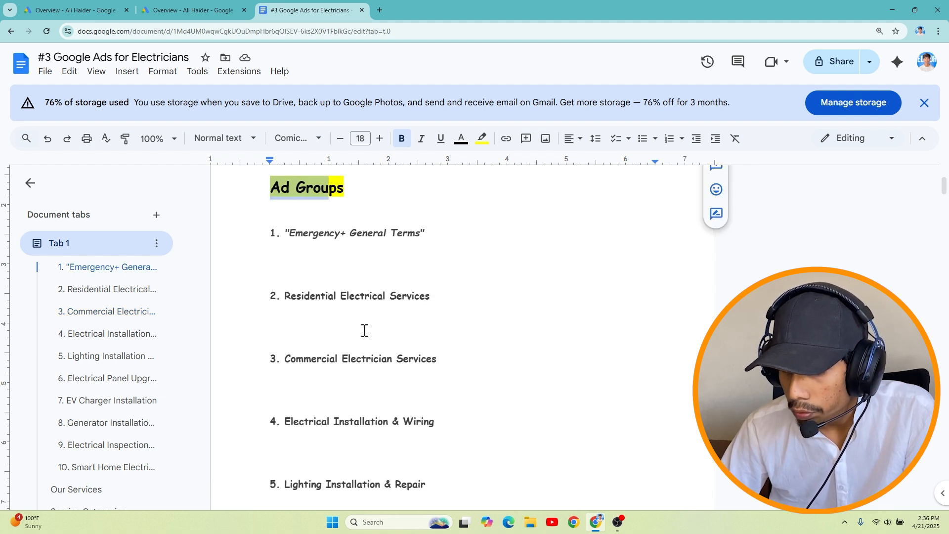
scroll(368, 337, "up", 3)
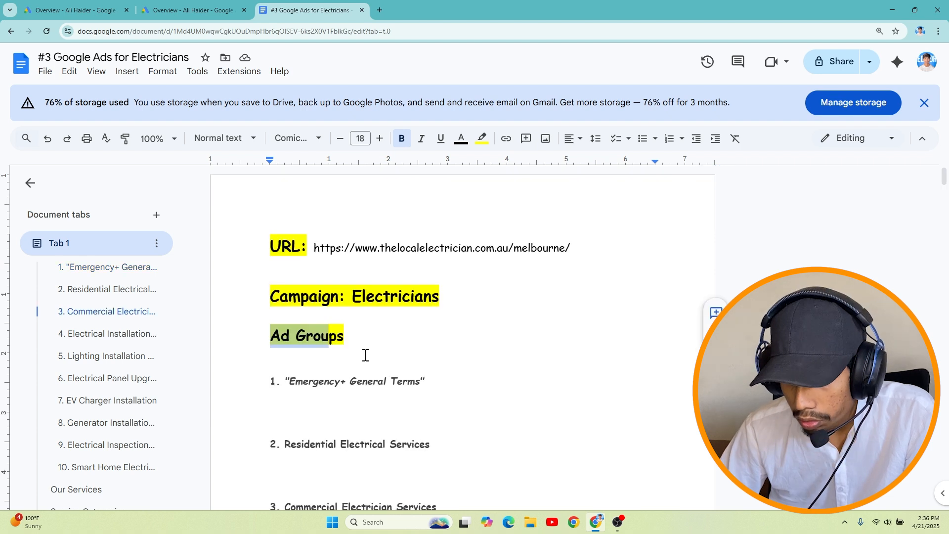
scroll(383, 362, "down", 1)
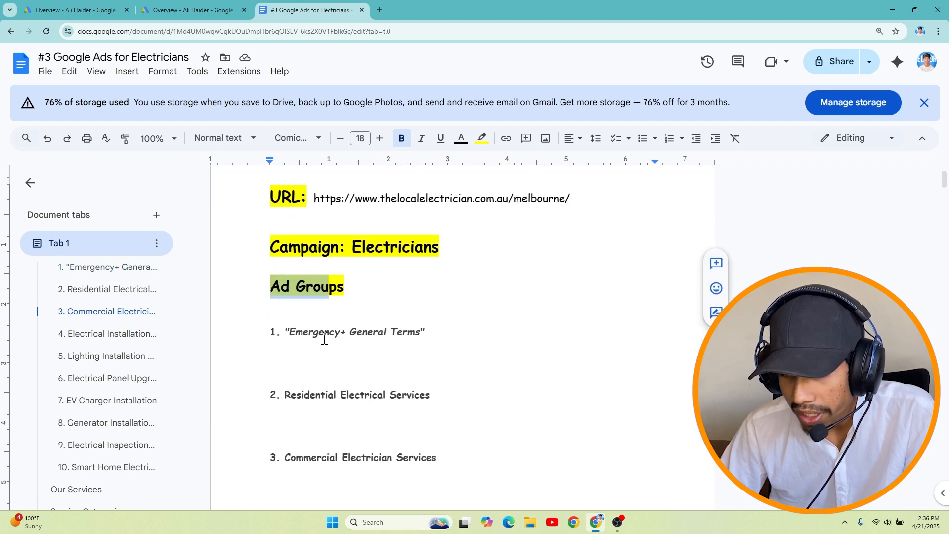
left_click(286, 329)
left_click_drag(286, 330, 442, 349)
Switch to Google Ads and start creating a new campaign from the account overview
key("ctrl+shift+Tab")
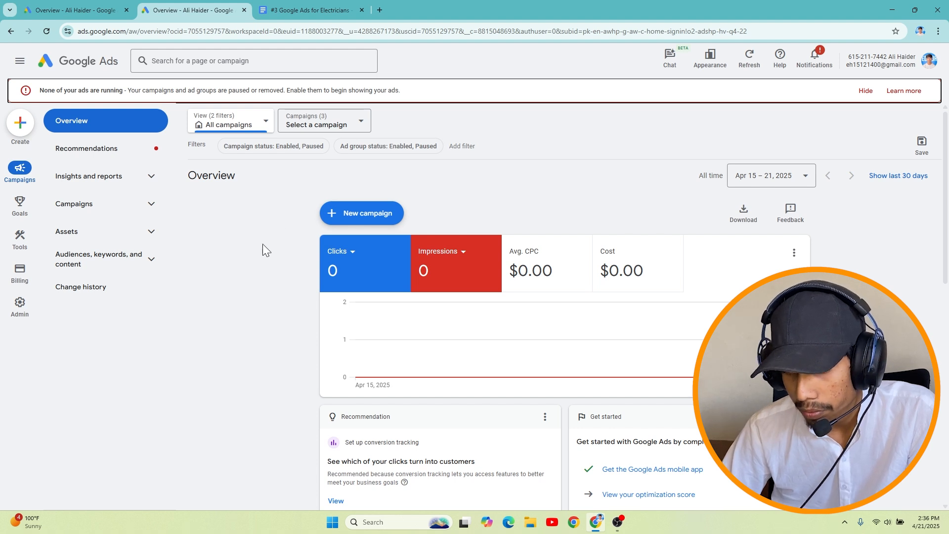
left_click(358, 220)
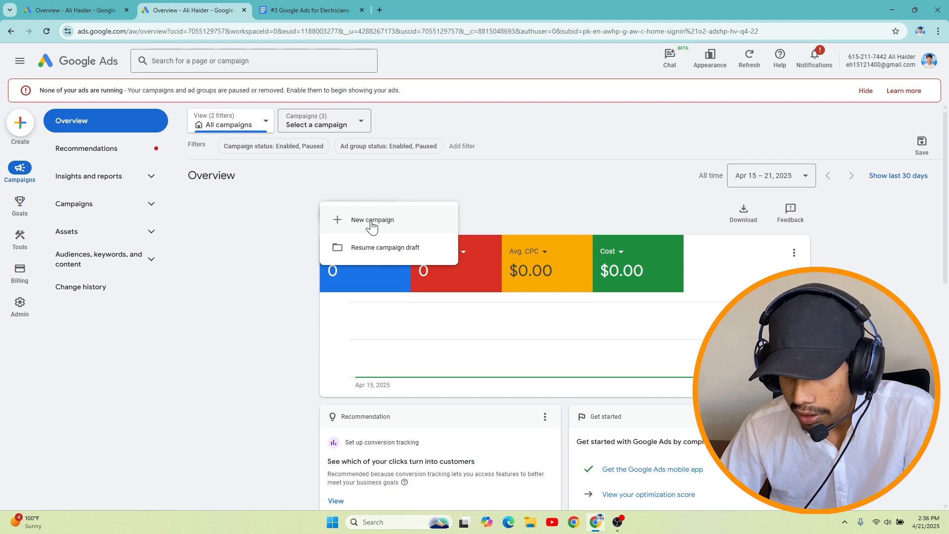
left_click(372, 224)
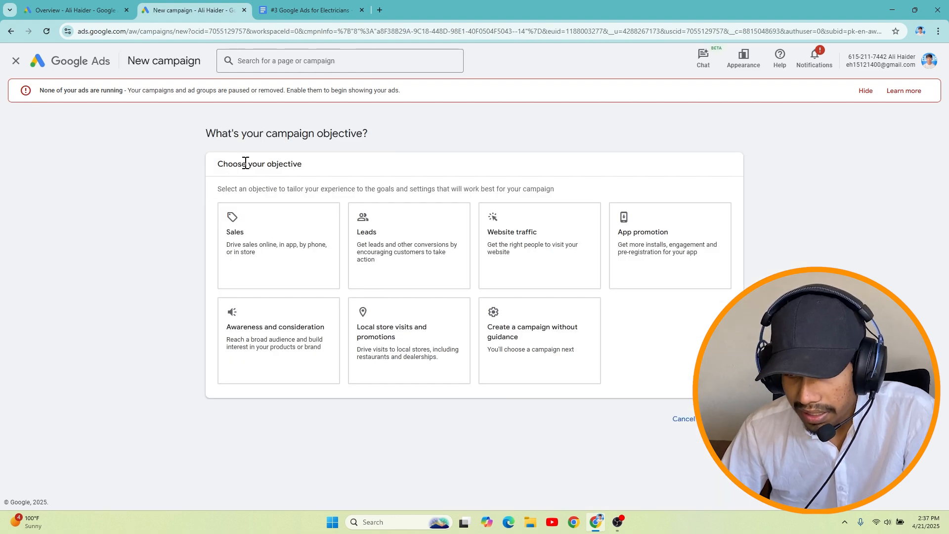
Choose to create a campaign without guidance and select Search as the campaign type
left_click(530, 360)
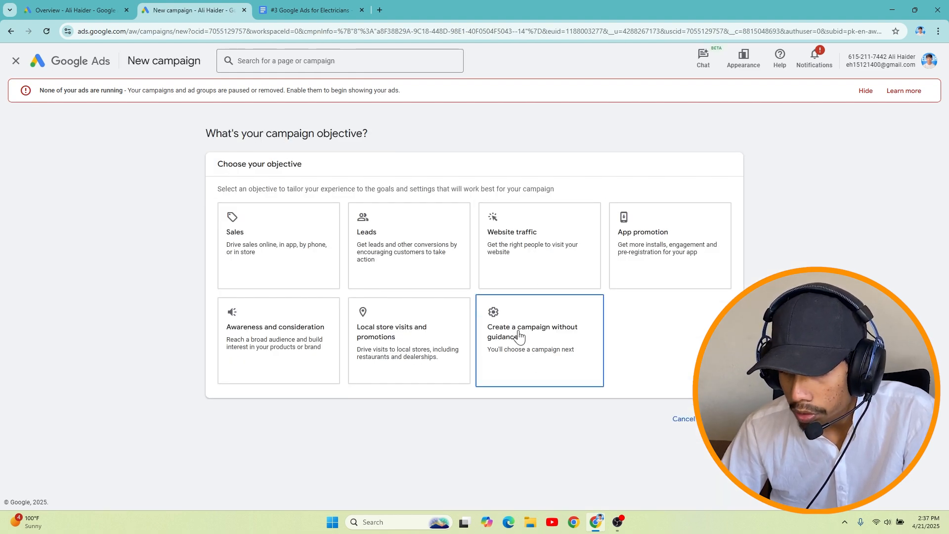
left_click(535, 346)
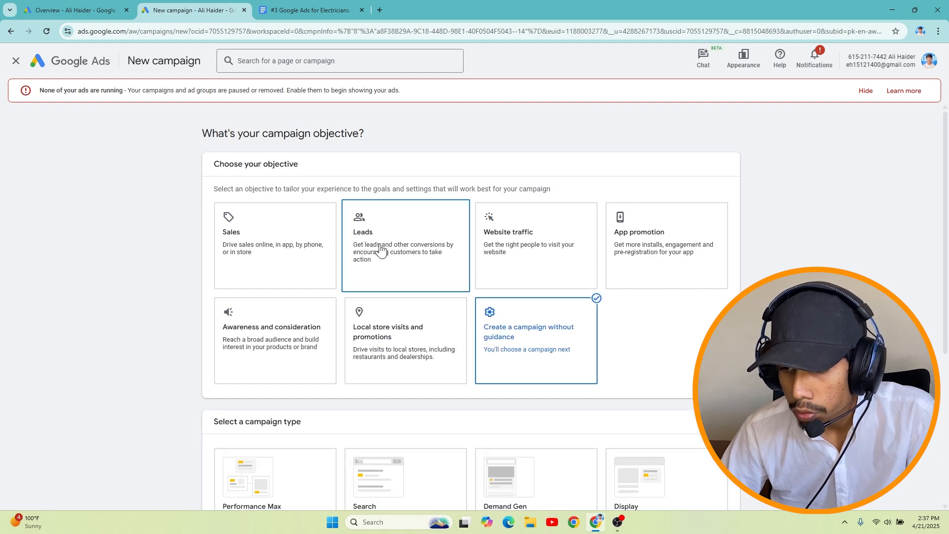
left_click(388, 253)
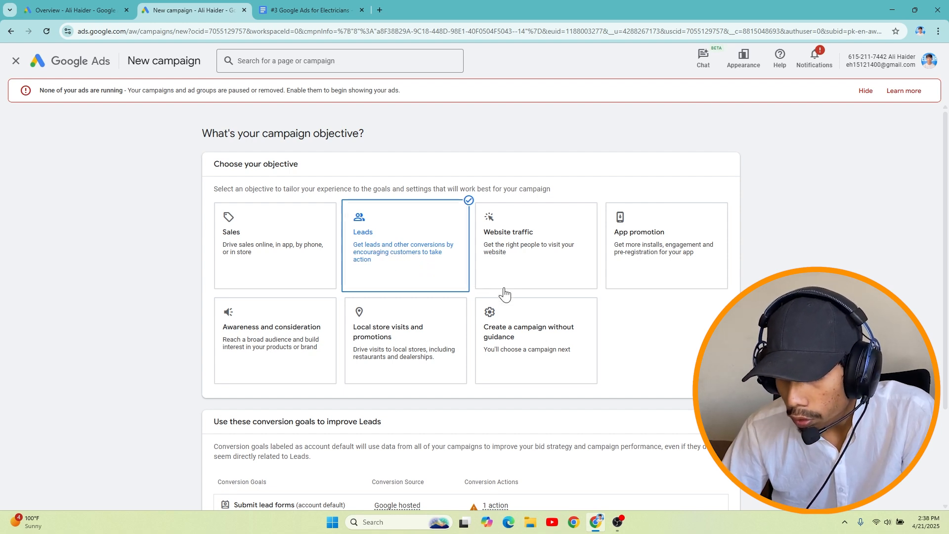
left_click(539, 343)
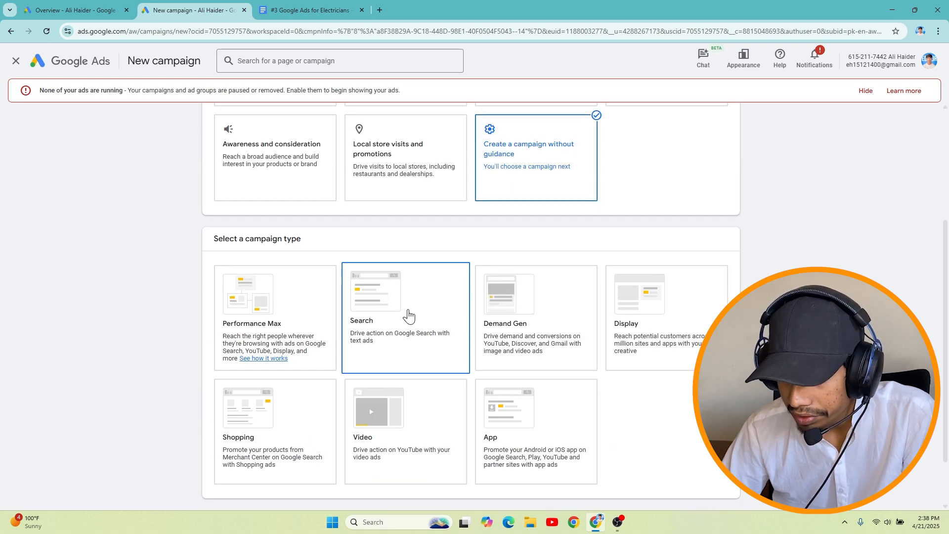
left_click(408, 315)
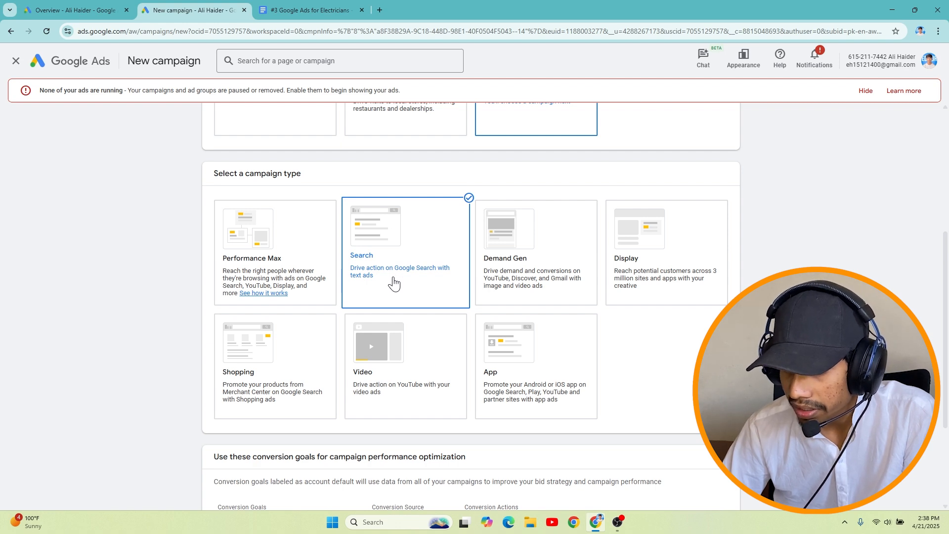
scroll(393, 277, "up", 1)
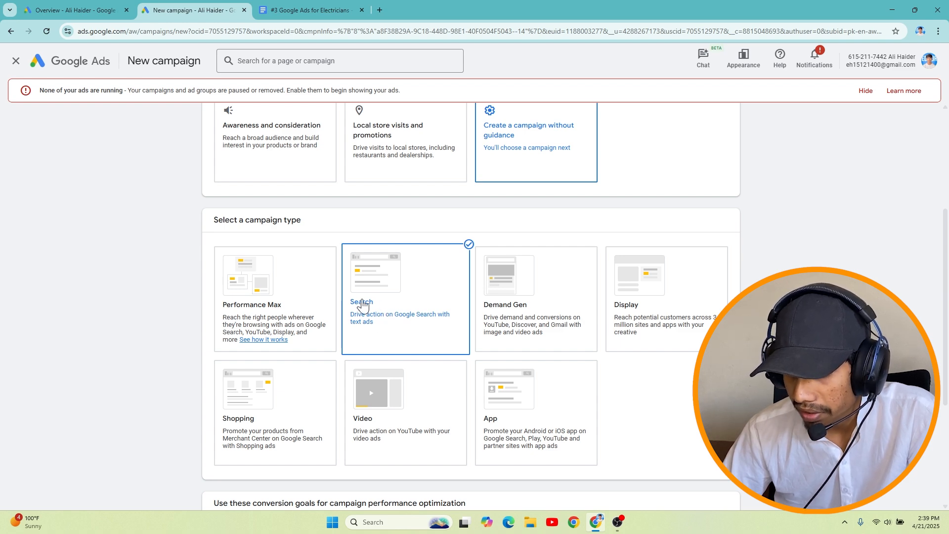
Name the campaign "S | electricians | Test" and continue to the bidding settings
scroll(354, 329, "down", 4)
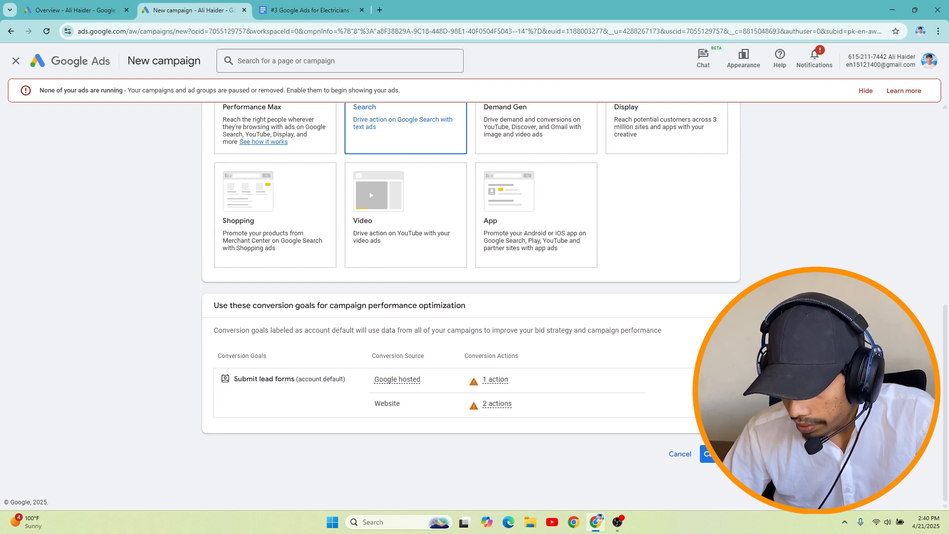
scroll(320, 398, "down", 2)
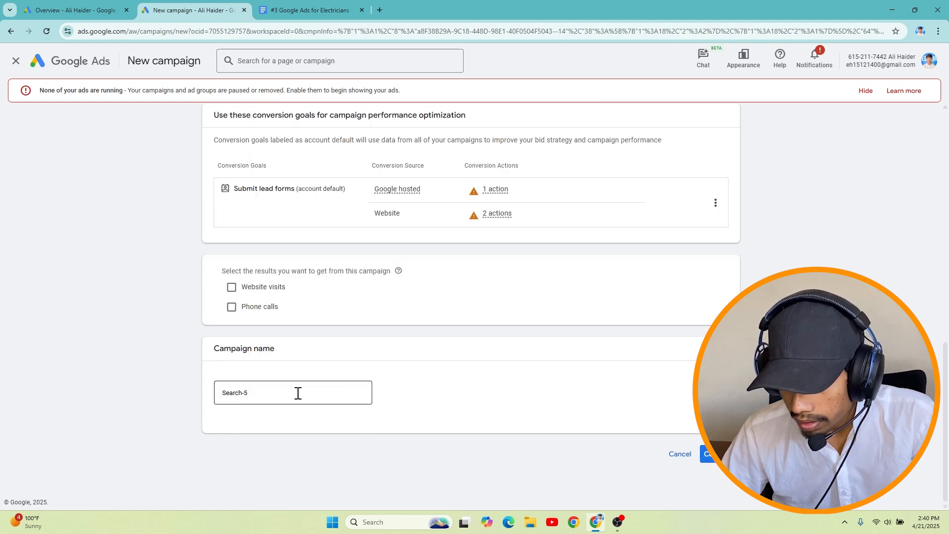
triple_click(298, 393)
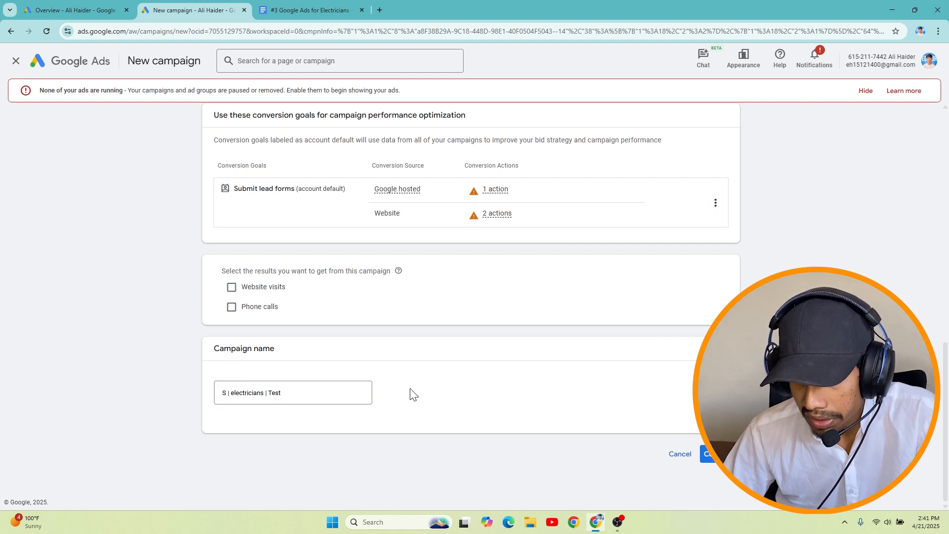
left_click(707, 454)
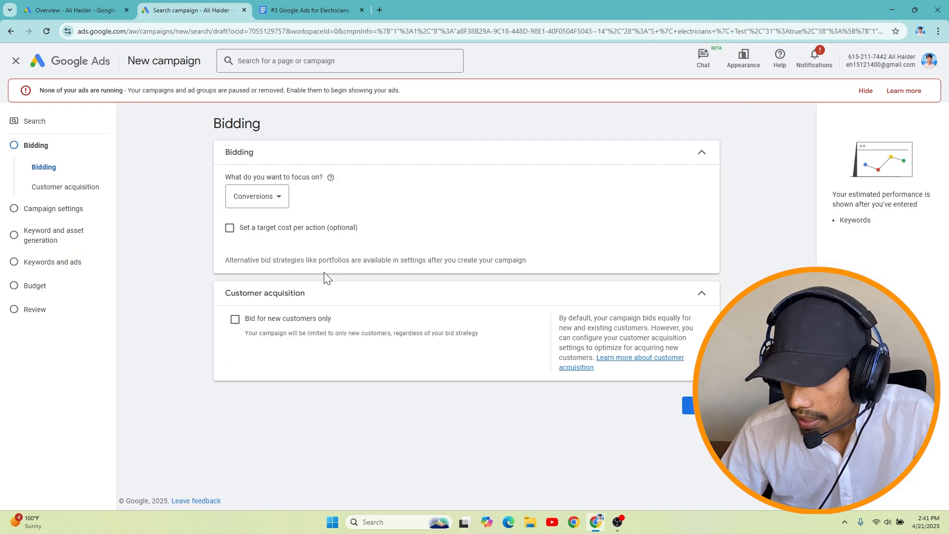
Keep Conversions as the bidding focus and continue to the campaign settings
left_click(267, 202)
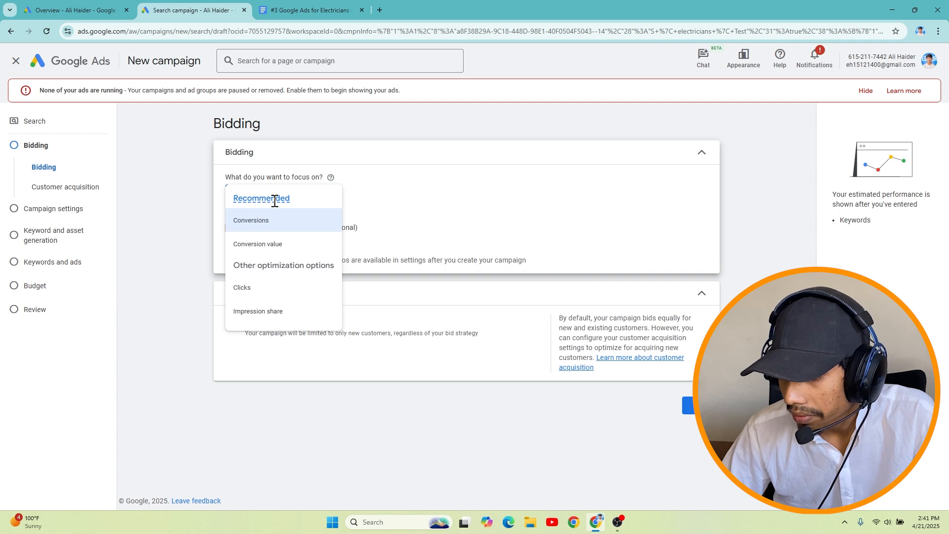
mouse_move(318, 207)
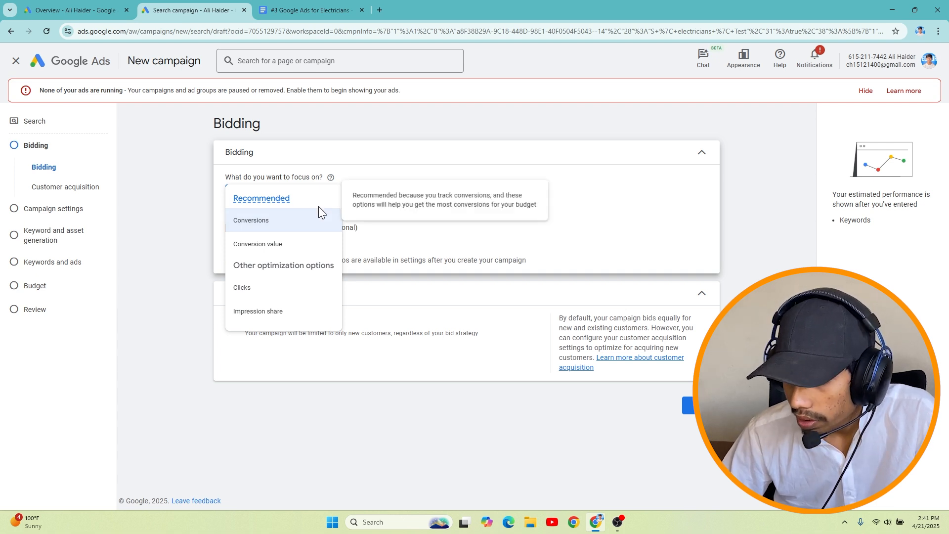
left_click(295, 229)
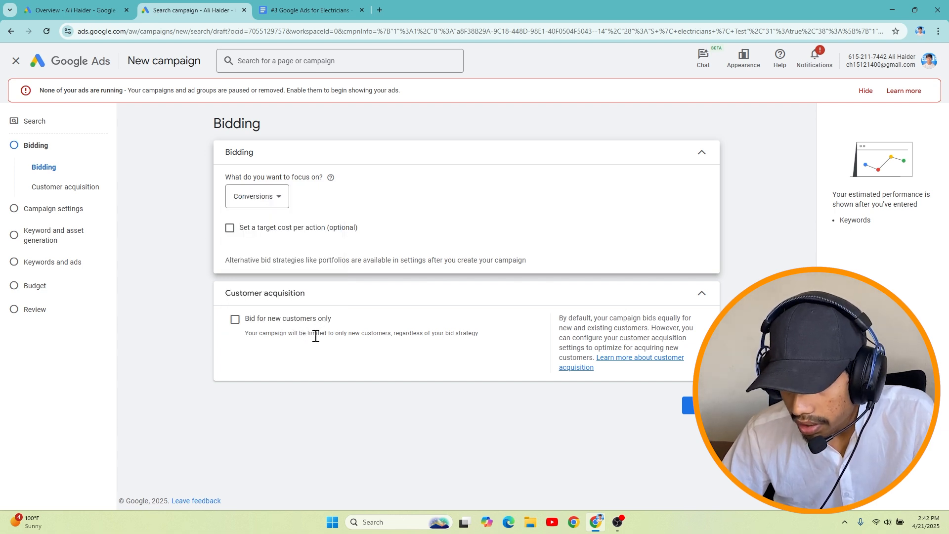
left_click(688, 405)
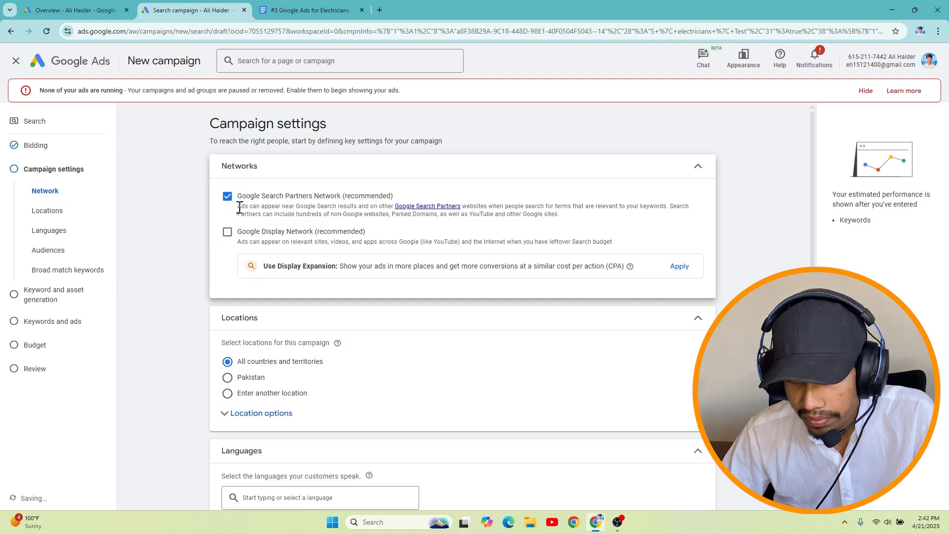
Exclude the Google Search Partners Network and target the city of Melbourne, Victoria, Australia as the campaign location
left_click(227, 197)
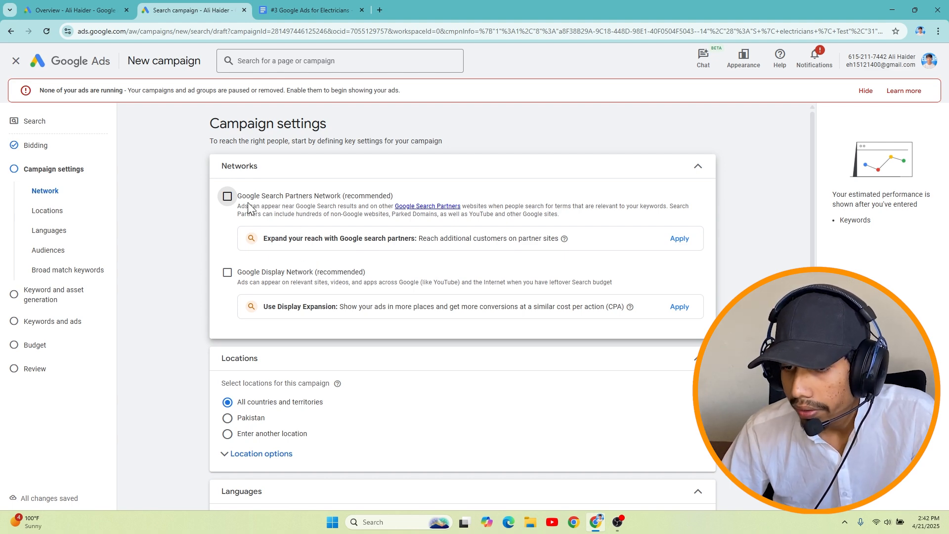
scroll(242, 284, "down", 3)
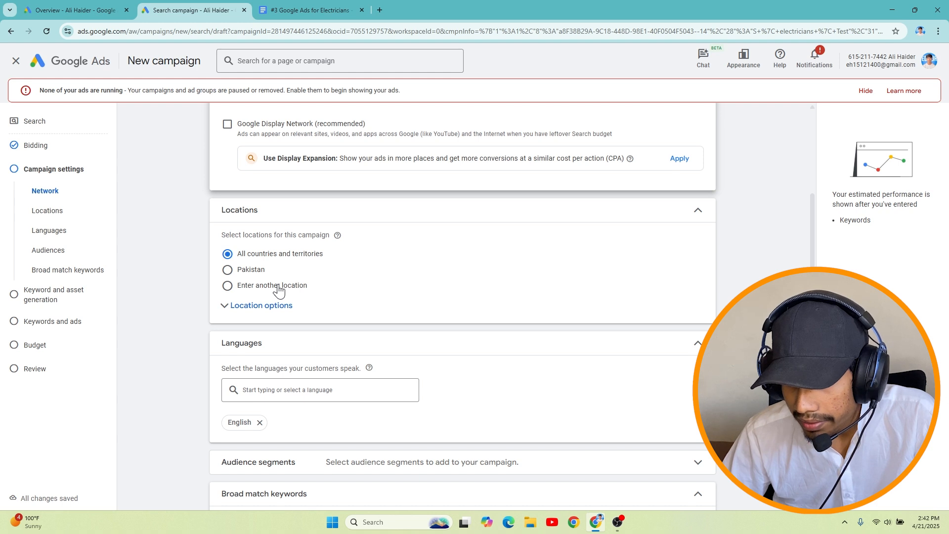
left_click(279, 291)
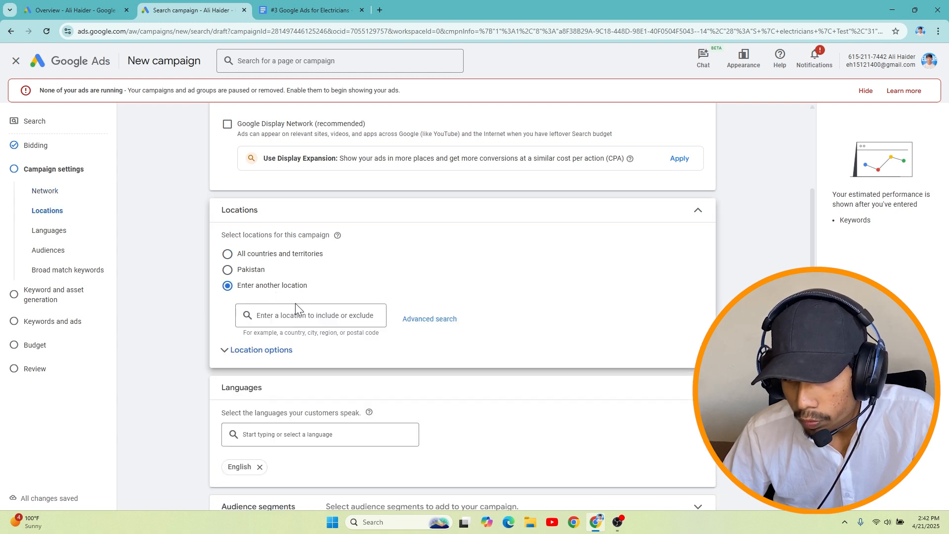
left_click(302, 315)
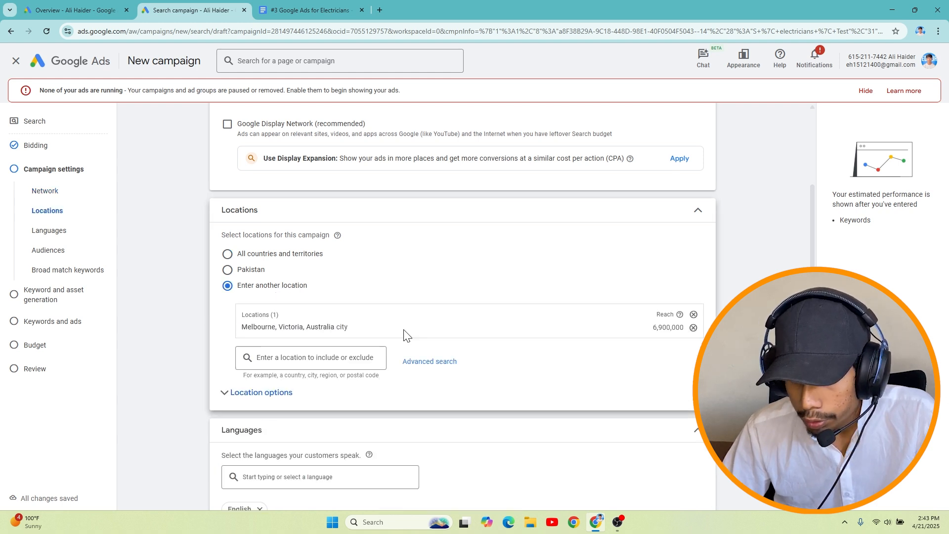
left_click(429, 362)
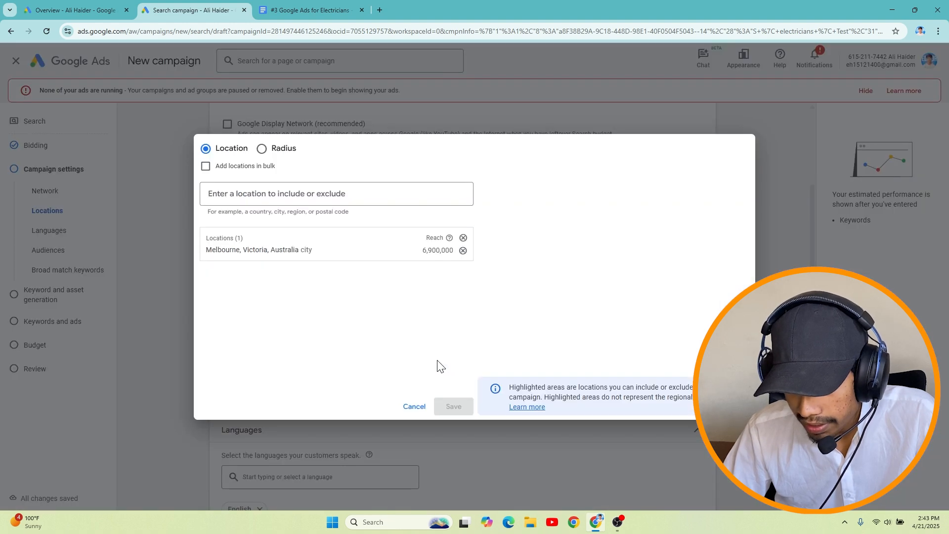
left_click(270, 151)
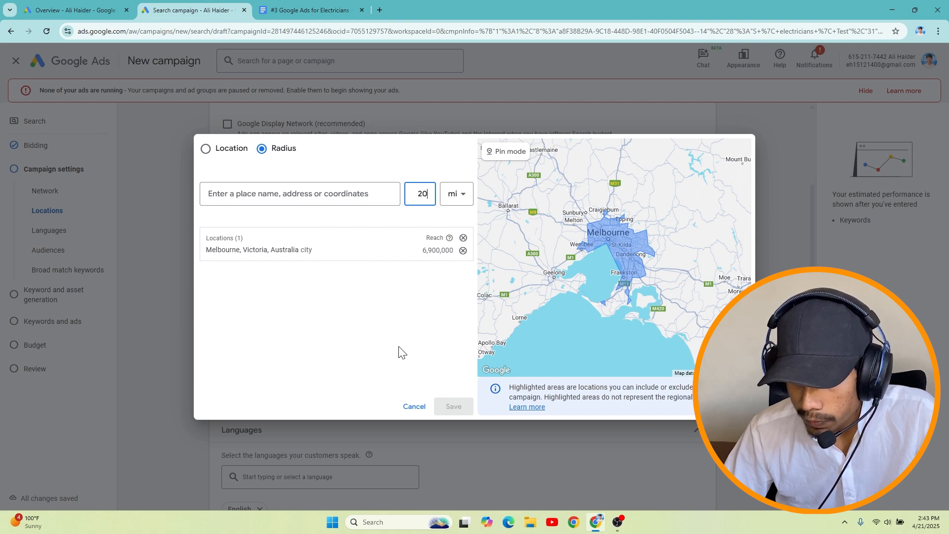
left_click(414, 407)
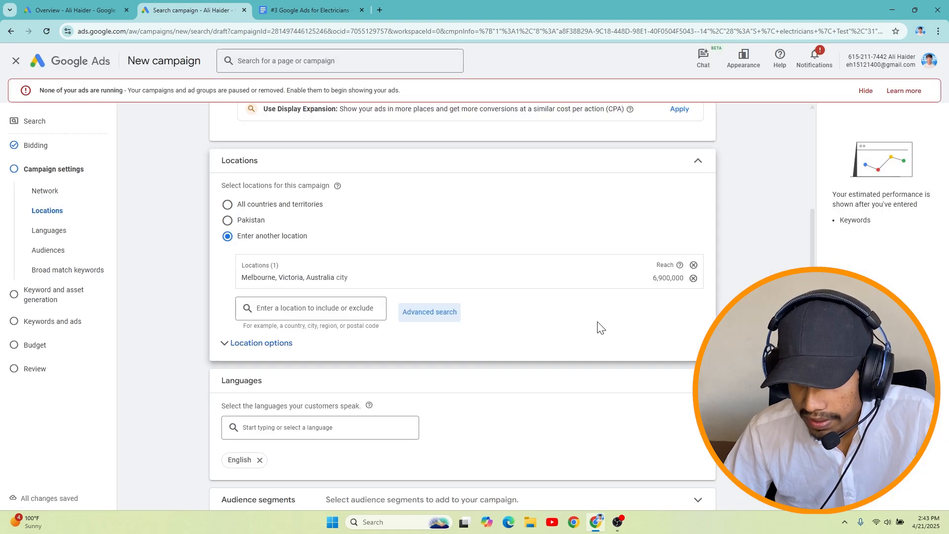
Expand the location options and keep targeting on Presence: people in or regularly in the included locations
left_click(227, 343)
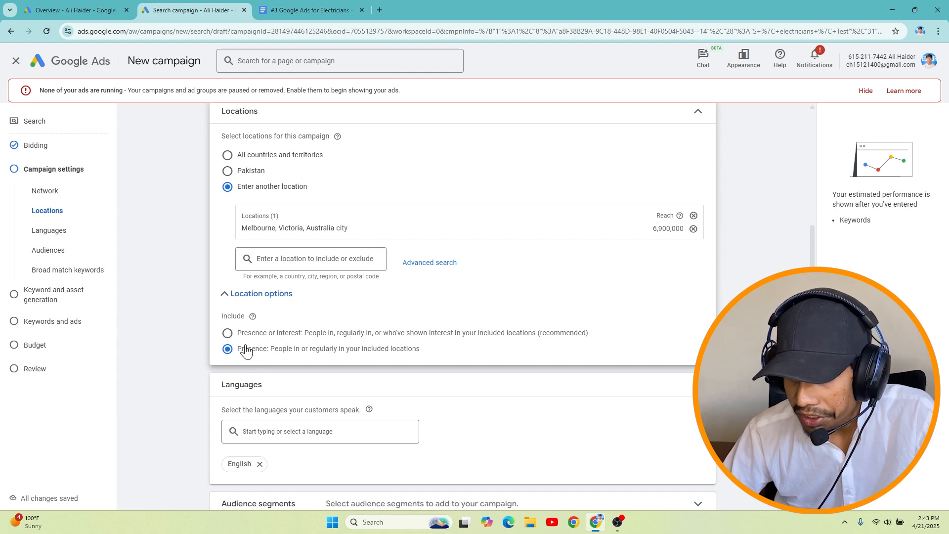
left_click(227, 333)
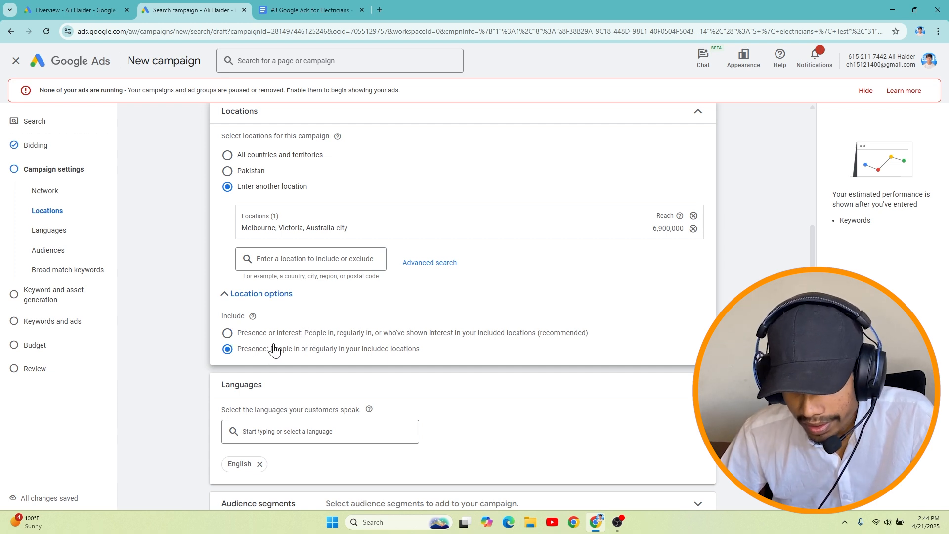
Turn off broad match keywords so the campaign uses keyword match types, and expand the additional campaign settings
scroll(342, 317, "down", 1)
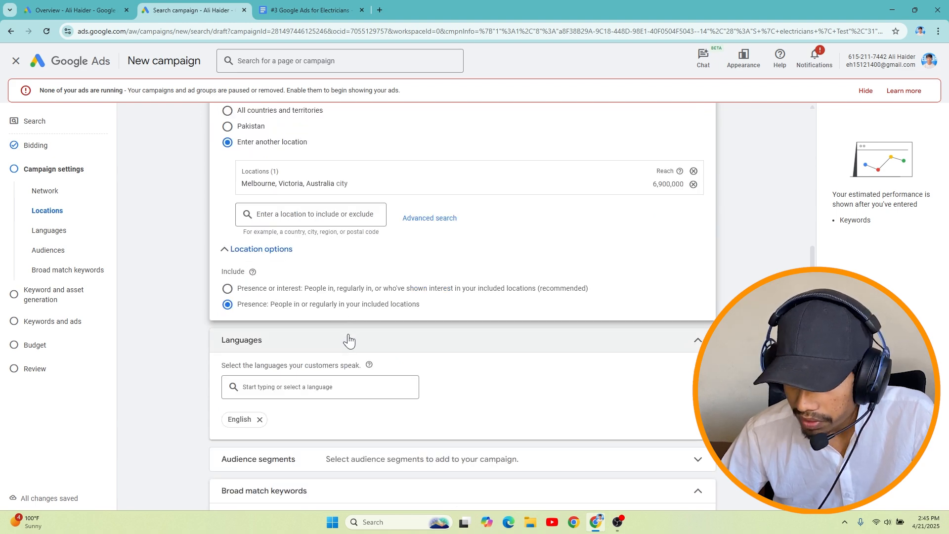
scroll(348, 340, "down", 1)
scroll(347, 342, "down", 1)
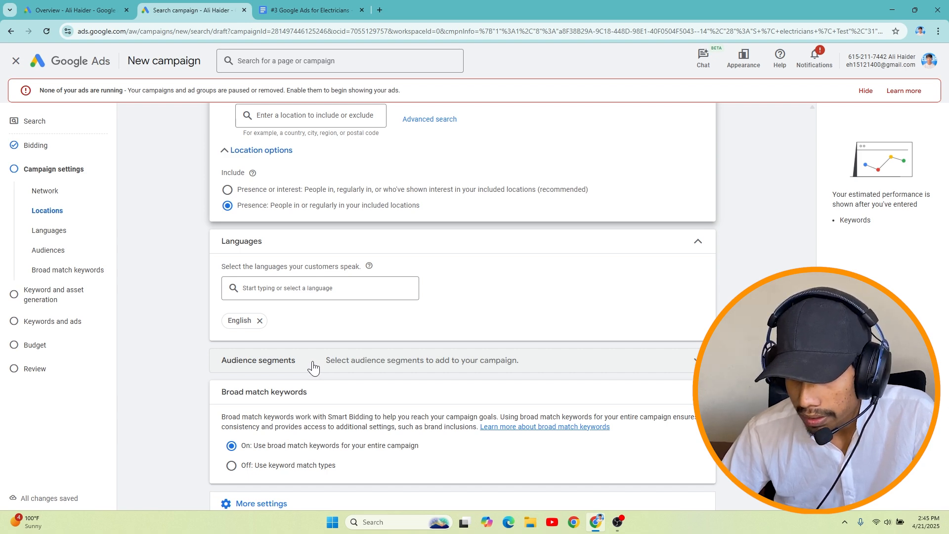
scroll(316, 371, "down", 1)
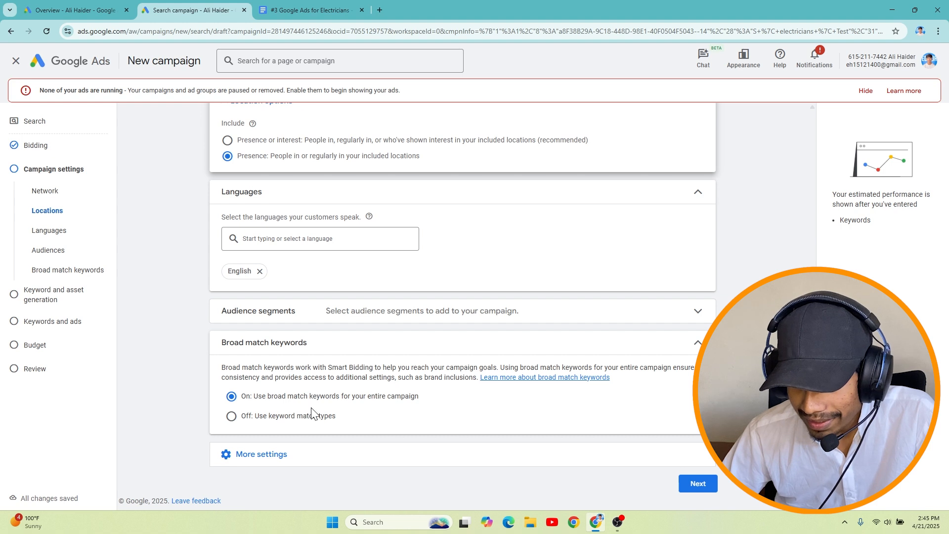
left_click(298, 417)
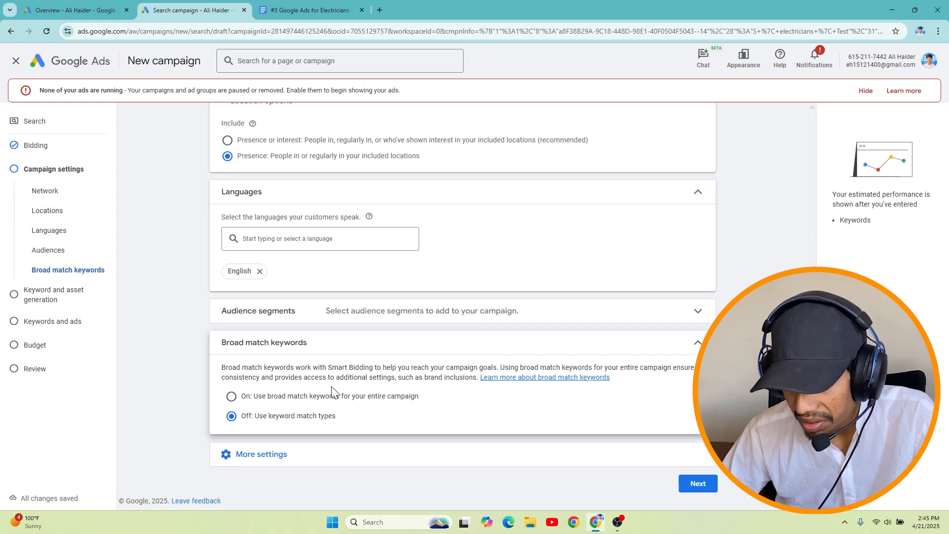
left_click(306, 455)
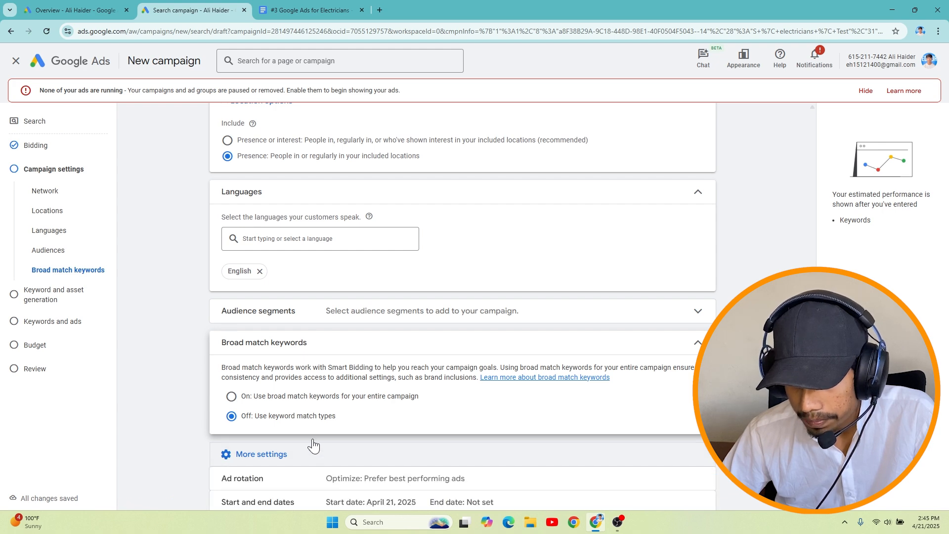
Keep ad rotation on Optimize: Prefer best performing ads, and set the ad schedule to Mondays - Fridays from 08:00 to 18:00
scroll(358, 370, "down", 1)
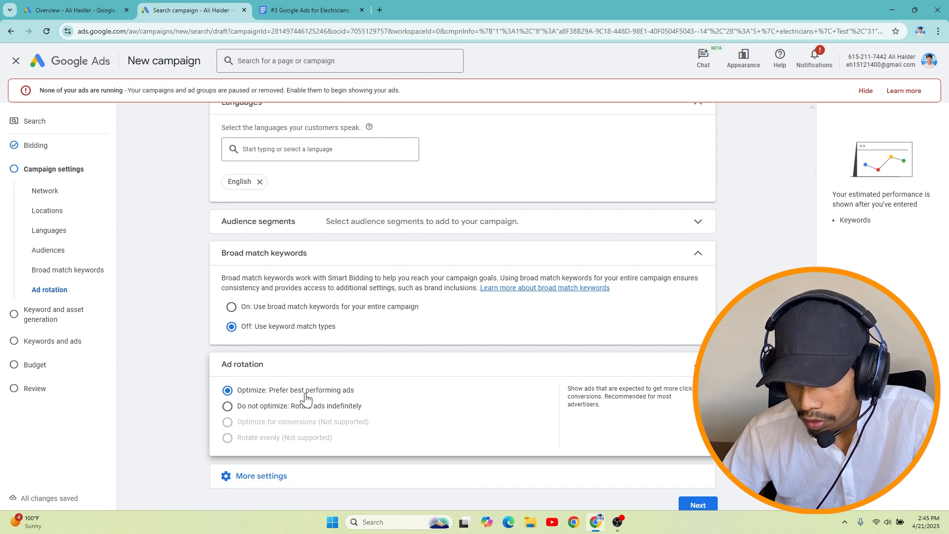
scroll(347, 398, "down", 2)
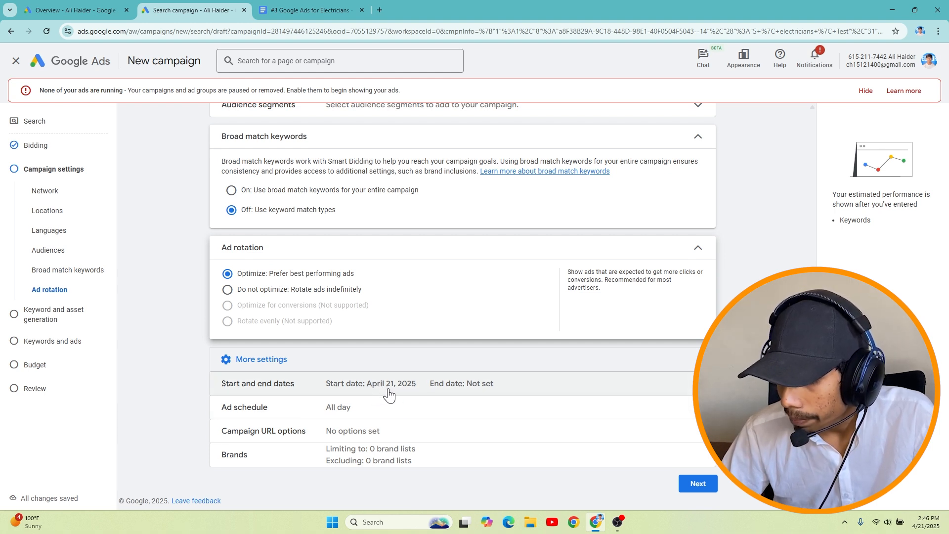
left_click(389, 418)
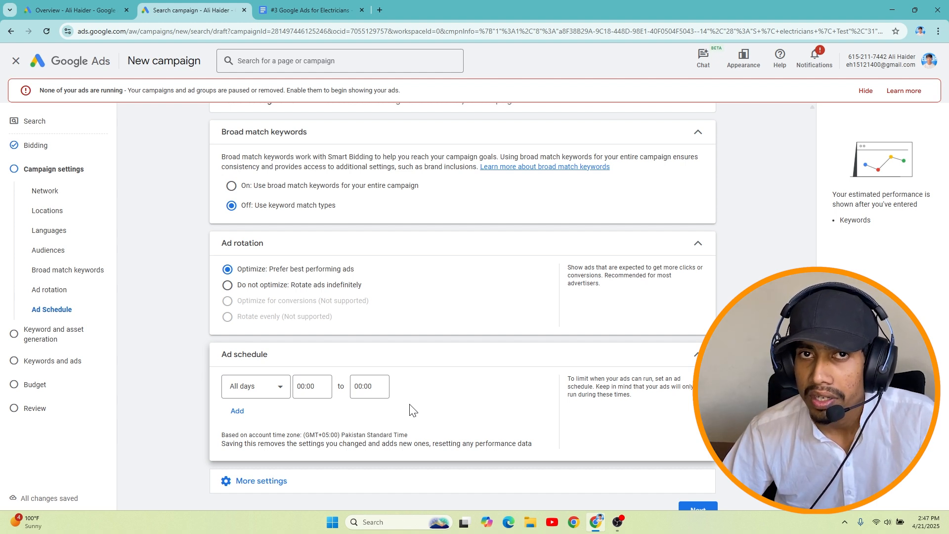
scroll(347, 396, "down", 1)
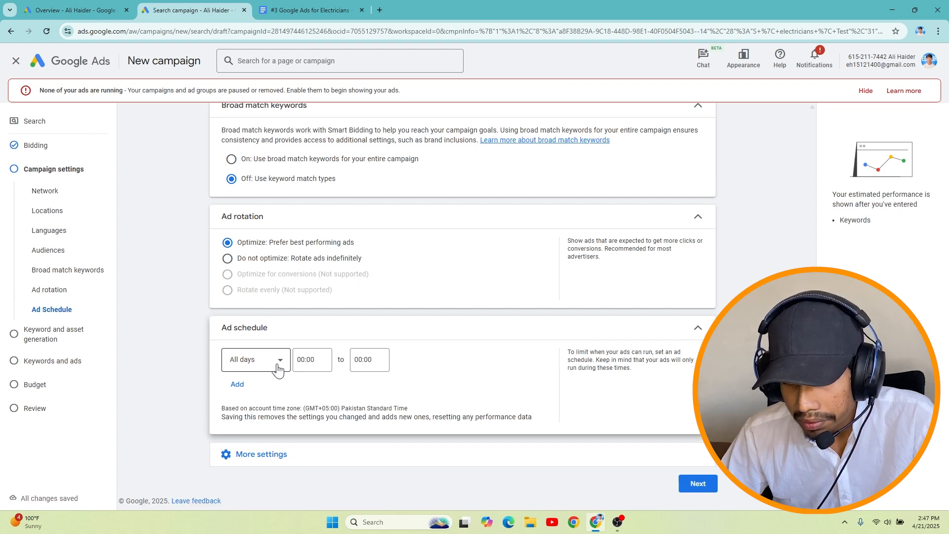
left_click(278, 370)
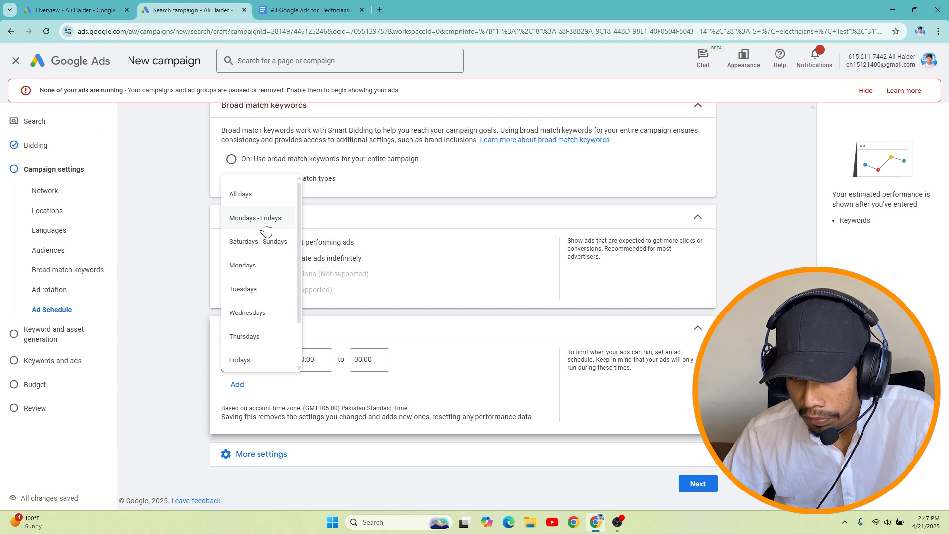
left_click(266, 228)
left_click(330, 243)
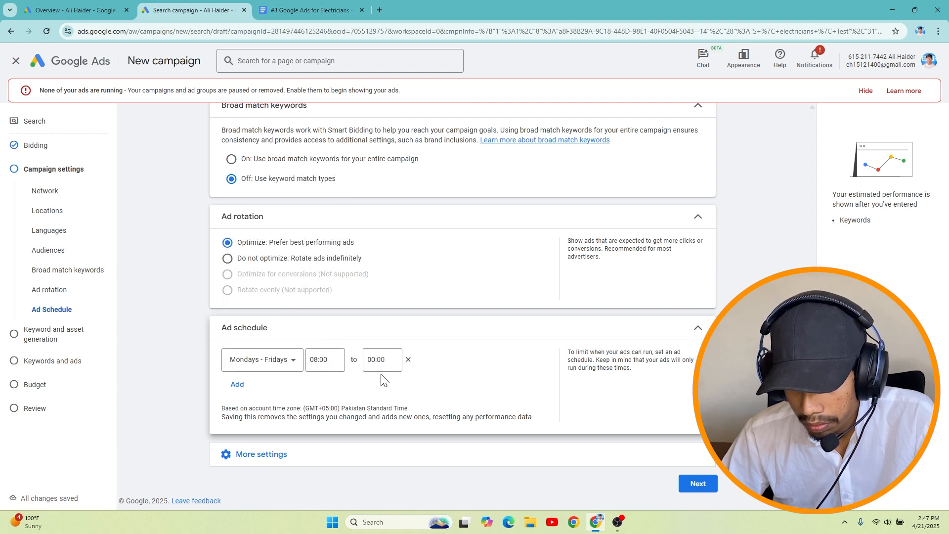
left_click(380, 360)
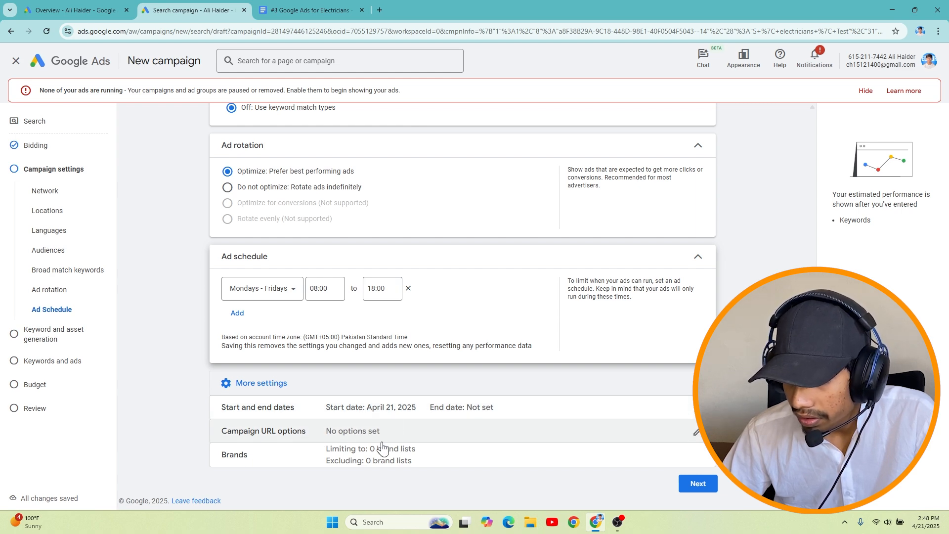
Skip the keyword and asset generation, and get keyword suggestions for "electricians" and "emergency electrician near me" in Ad group 1
left_click(698, 484)
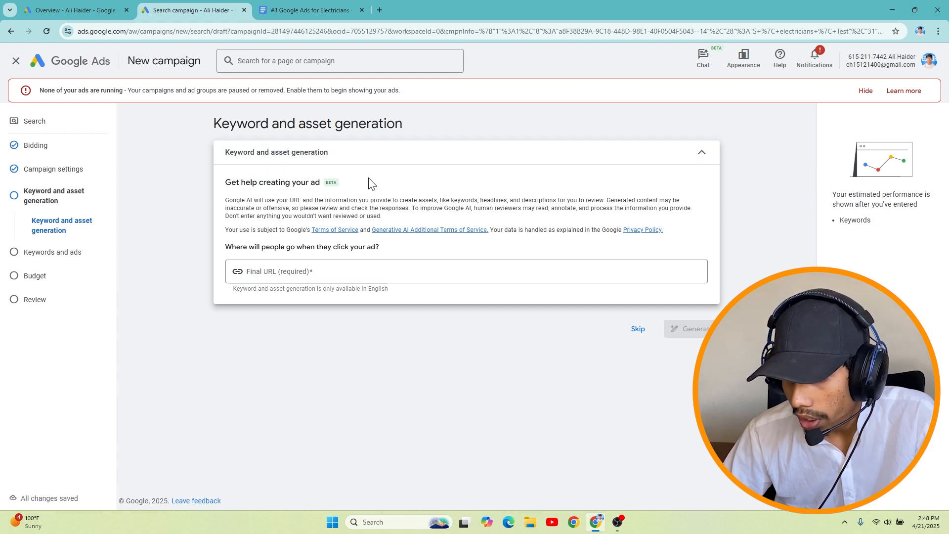
left_click(642, 335)
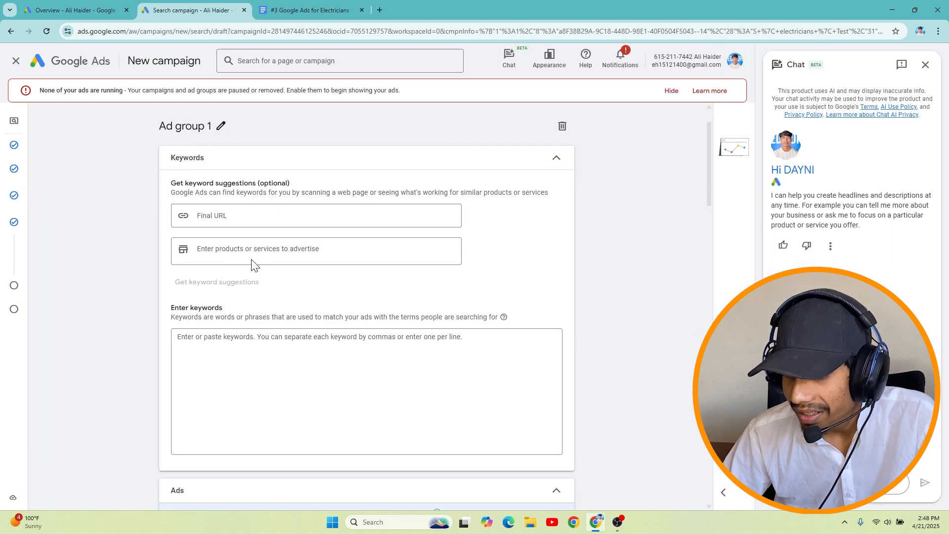
left_click(258, 254)
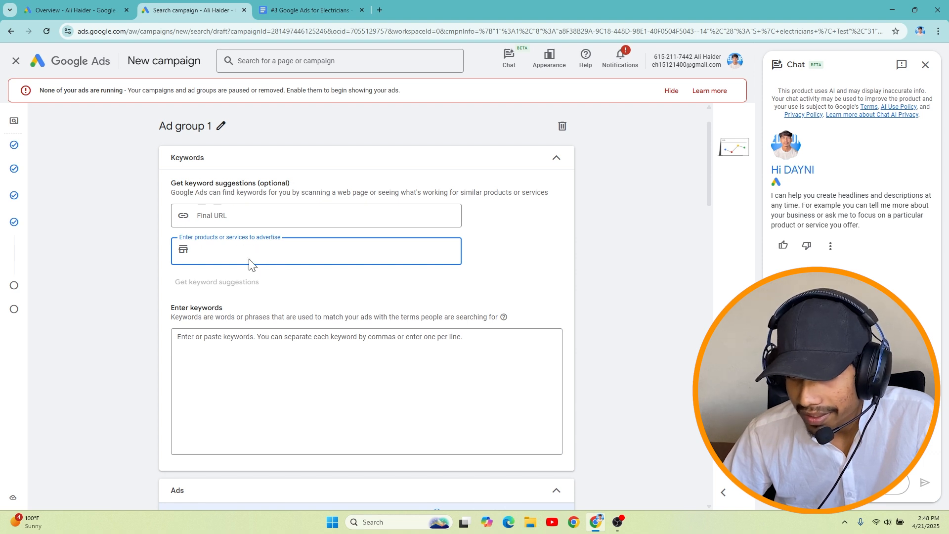
type("electricians, emergency electrician near me")
left_click(235, 311)
scroll(228, 317, "down", 1)
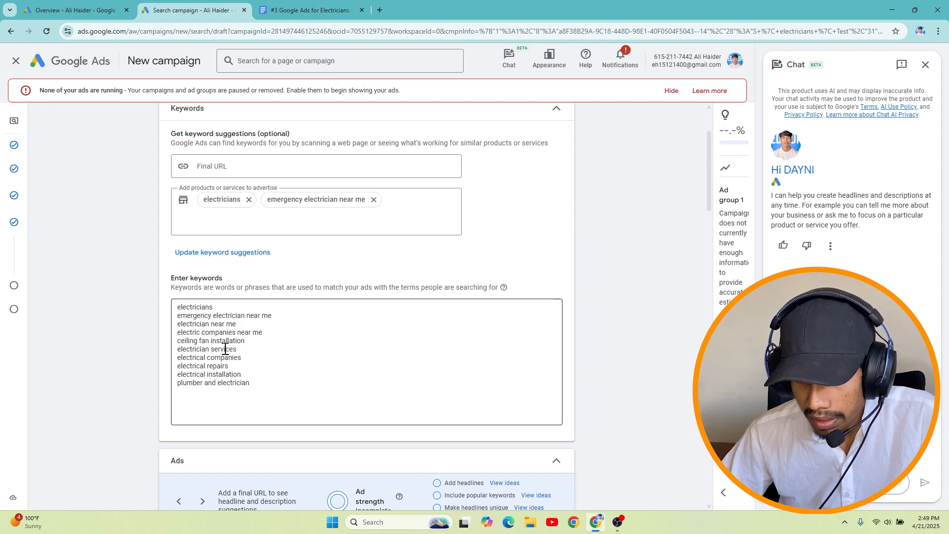
Replace the suggested keywords with those from the Google Docs keyword list, from "electrician near me" through "electrical repair near me"
key("ctrl+Tab")
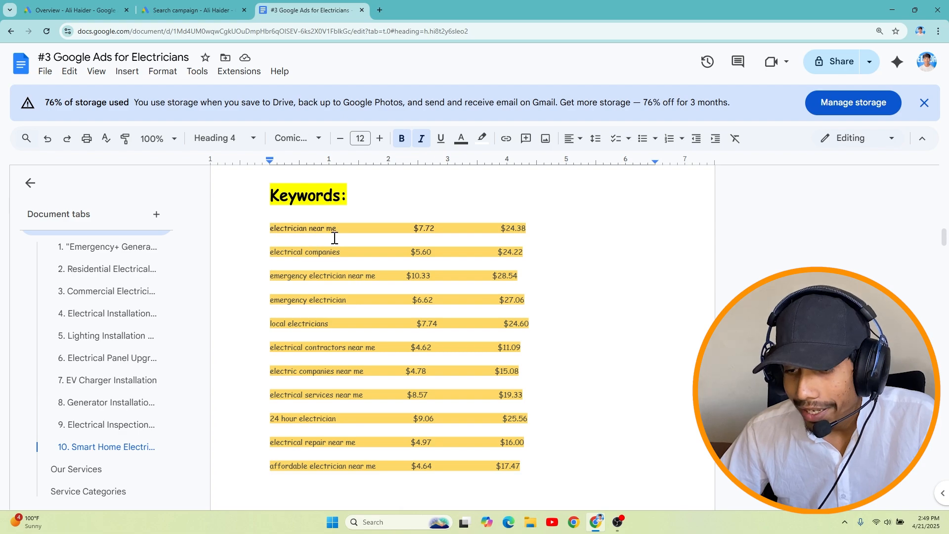
left_click(193, 10)
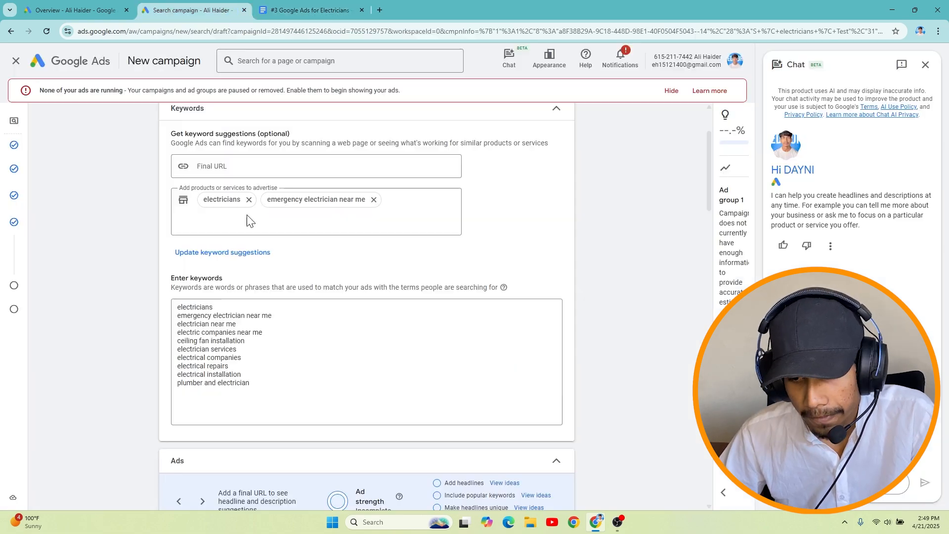
key("ctrl+a")
type("electrician near me electrical companies emergency electrician near me")
left_click(314, 8)
type("emergency electrician local electricians")
left_click(312, 9)
scroll(297, 297, "down", 3)
left_click_drag(337, 270, 264, 265)
left_click_drag(356, 294, 266, 293)
key("ctrl+c")
key("ctrl+shift+Tab")
key("ctrl+v")
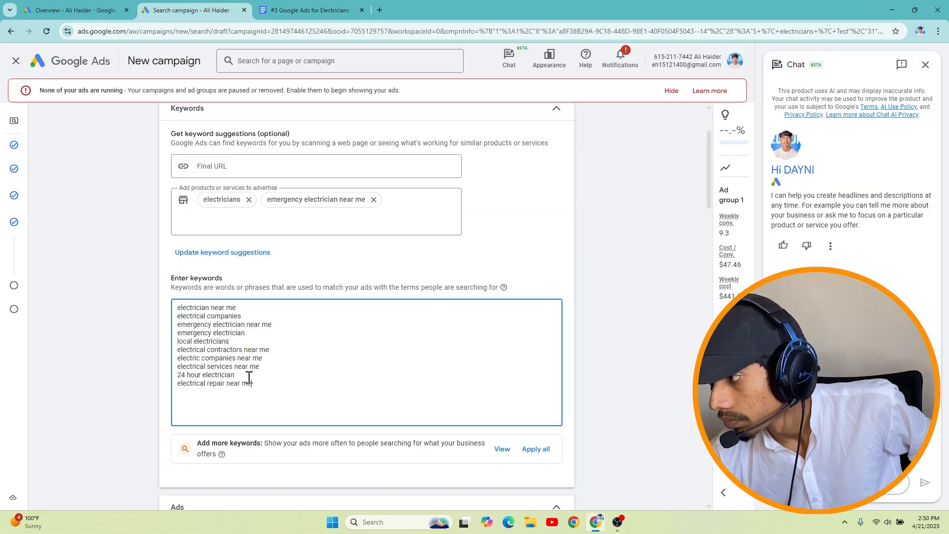
Add the document's remaining keywords "affordable electrician near me", "24 hour electrician near me" and "same day electrician" to the ad group
key("ctrl+v")
key("ctrl+Tab")
key("ctrl+shift+Tab")
key("ctrl+v")
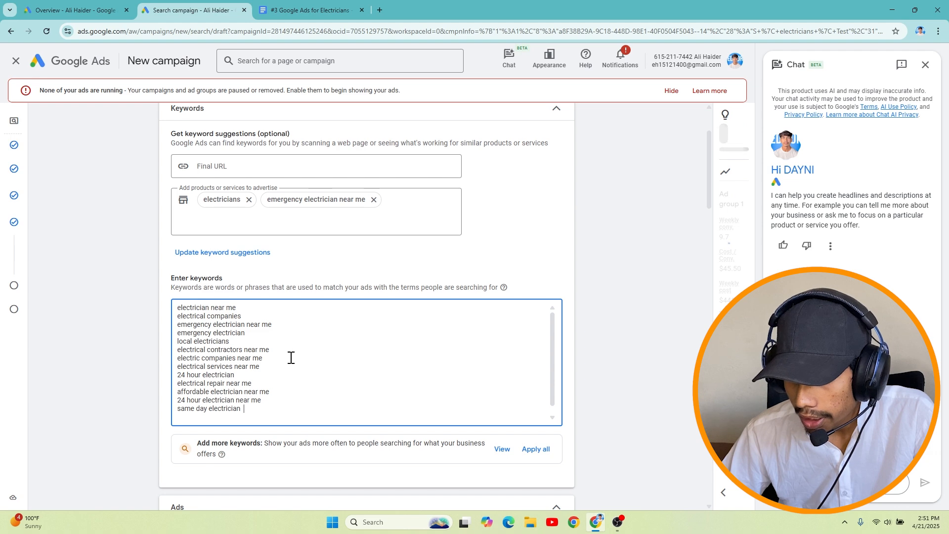
Open Keyword Planner and discover new keywords for "electricians" and "electrician near me" in Melbourne, Victoria, Australia
left_click(44, 5)
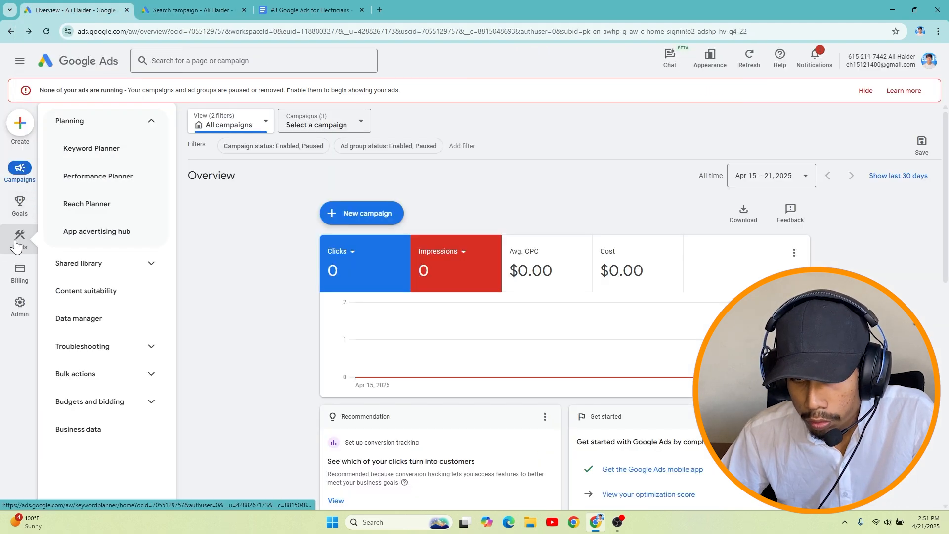
left_click(129, 157)
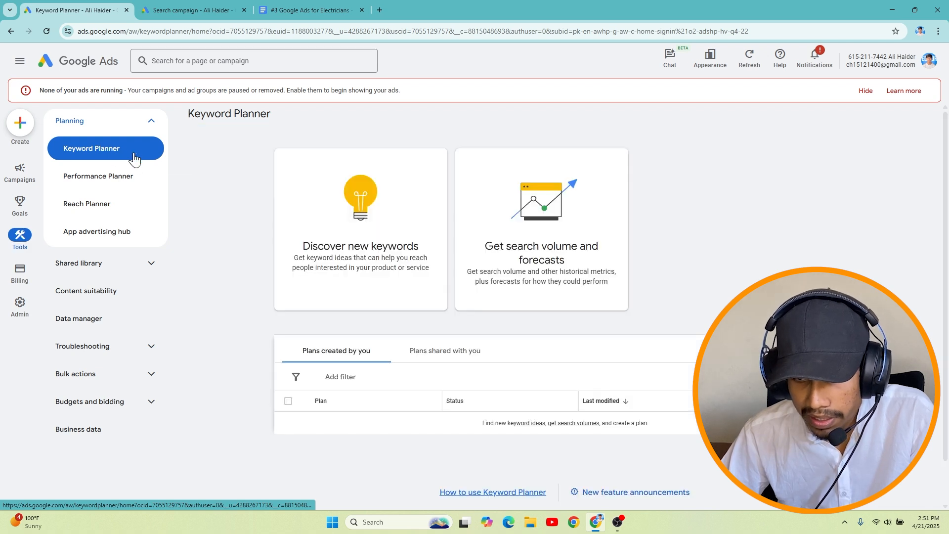
left_click(365, 237)
left_click(373, 258)
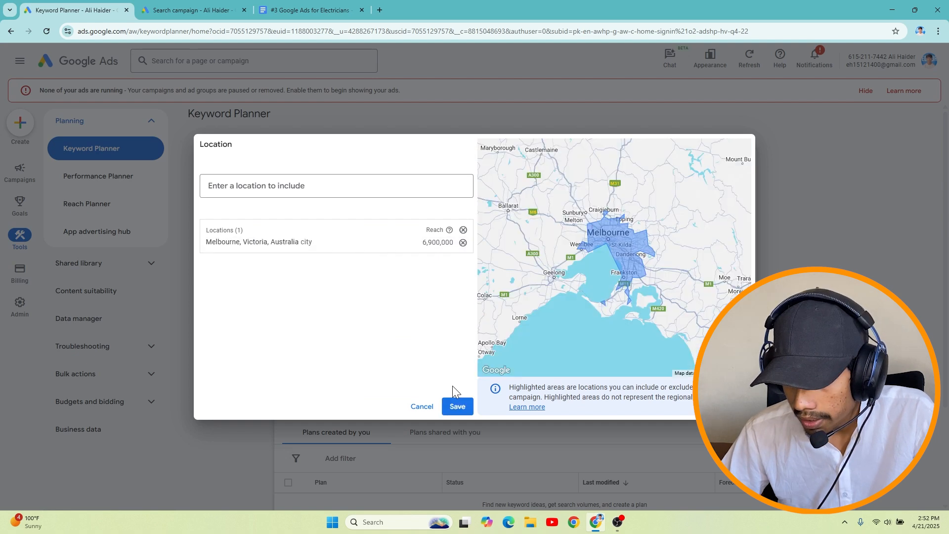
left_click(457, 407)
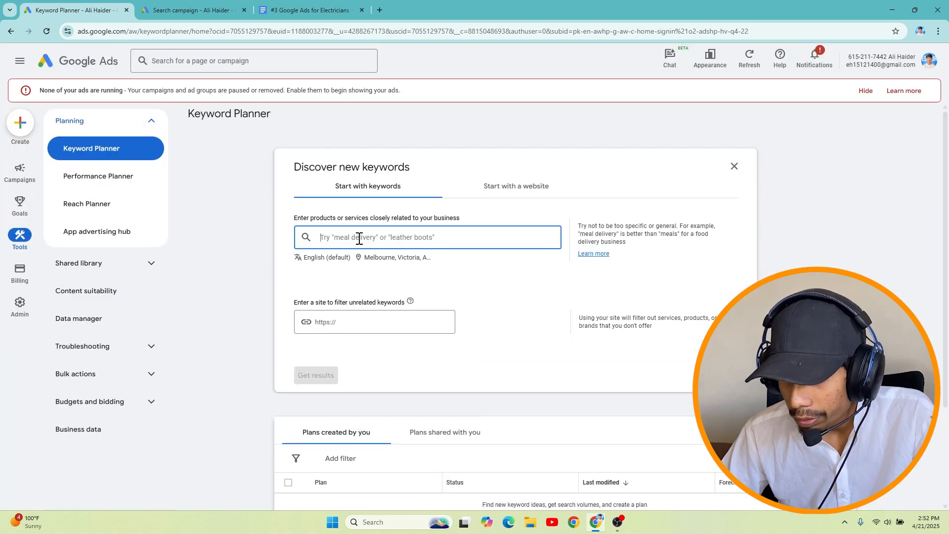
key("ctrl+v")
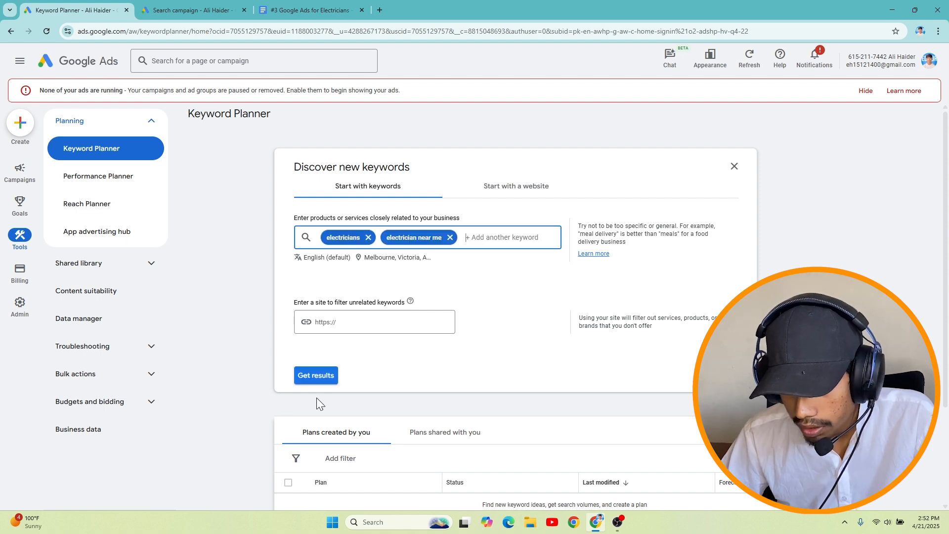
left_click(322, 382)
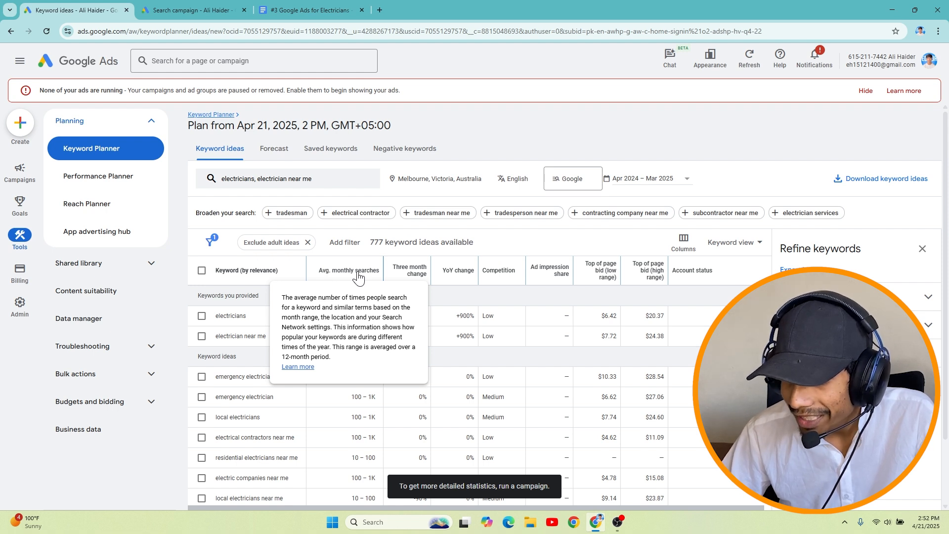
Sort the keyword ideas by average monthly searches and select "electrician near me", "electrical companies" and "electrician close to me"
left_click(359, 277)
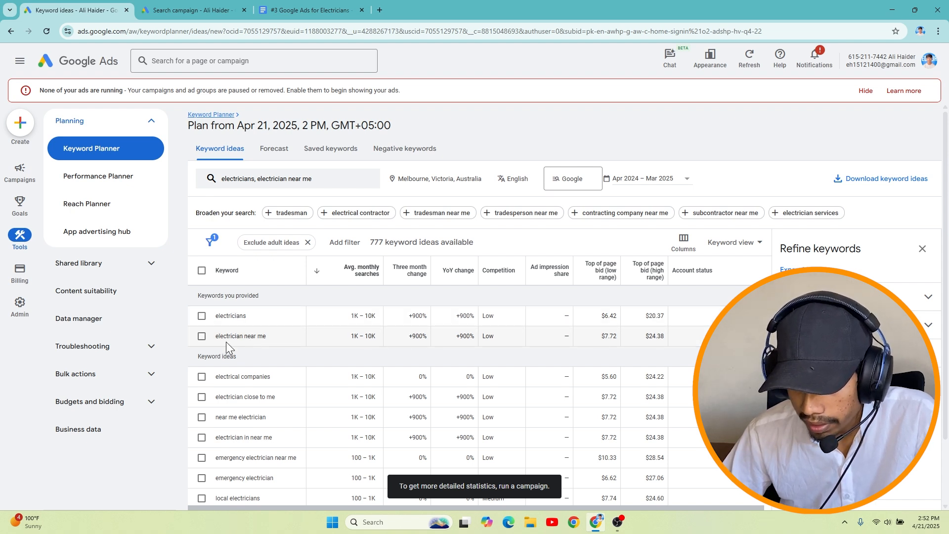
left_click(201, 336)
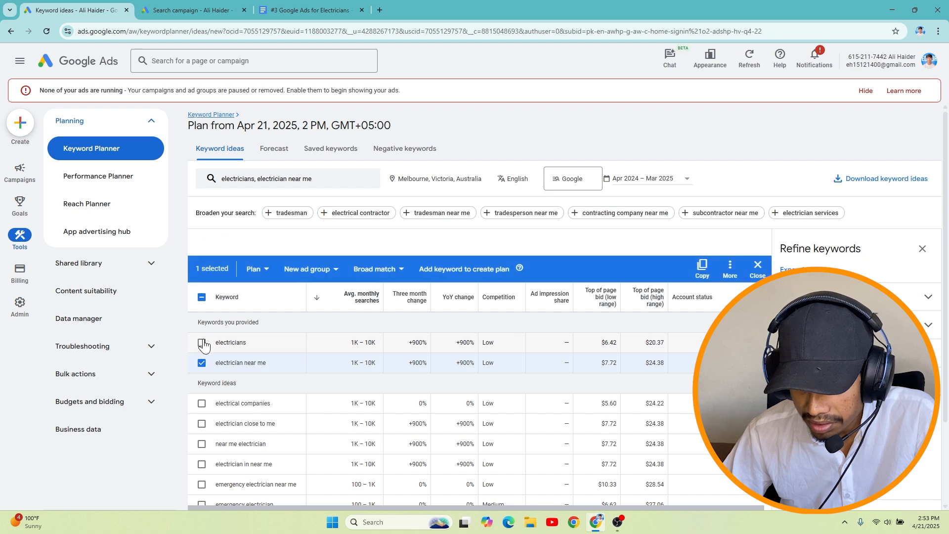
left_click(201, 377)
left_click(202, 397)
scroll(257, 387, "down", 2)
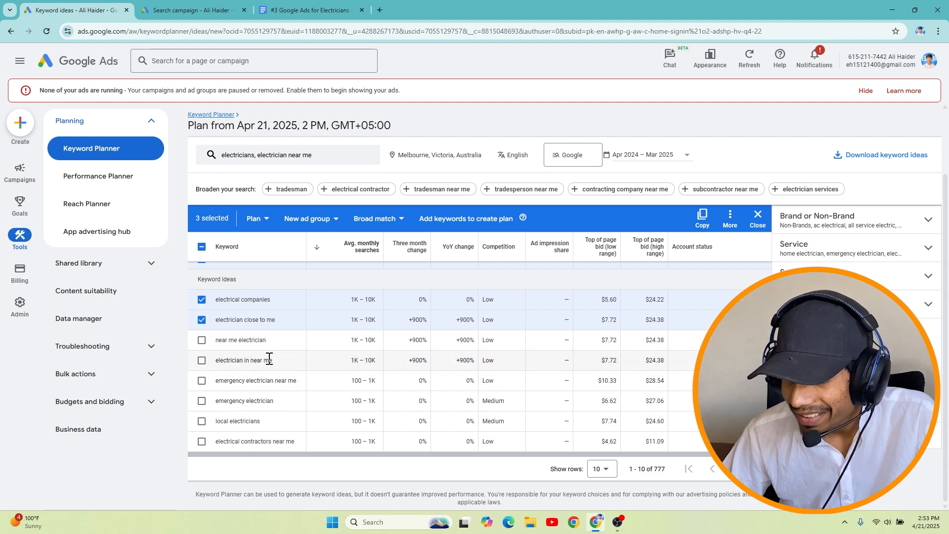
Quote electrical companies, emergency electrician, local electricians, 24 hour electrician and electrical repair near me for phrase match, and bracket the other "near me" keywords for exact match
key("ctrl+Tab")
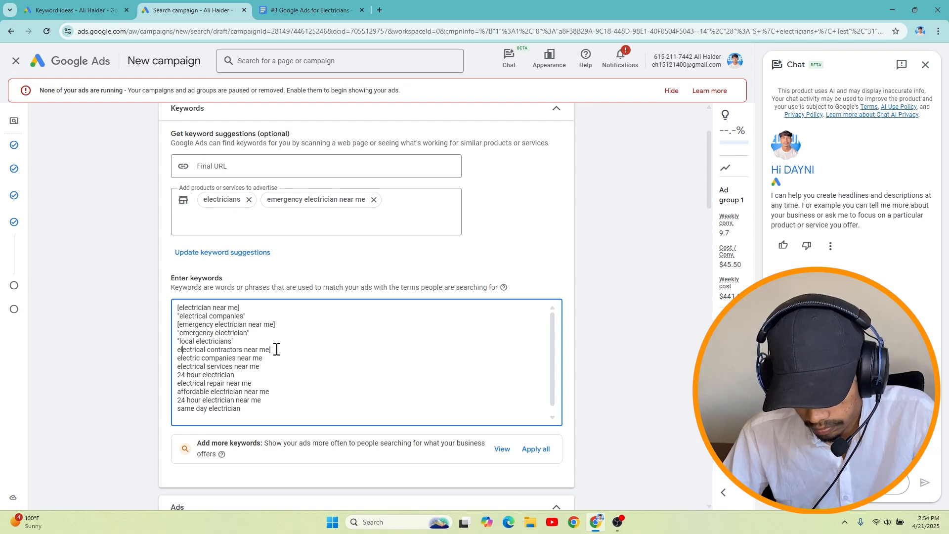
left_click(248, 377)
type("[]")
left_click(272, 394)
type("\"\"")
left_click(250, 403)
type("[]")
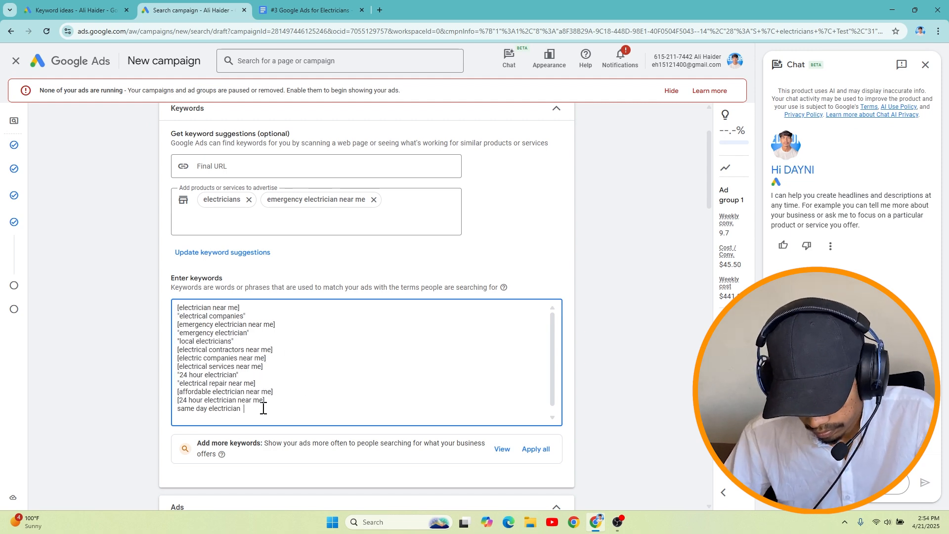
Set "same day electrician" to phrase match, and add and remove example lines showing its broad, phrase and exact match forms
left_click(263, 413)
type("same day electrician \"same day electrician\" [same day electrician]")
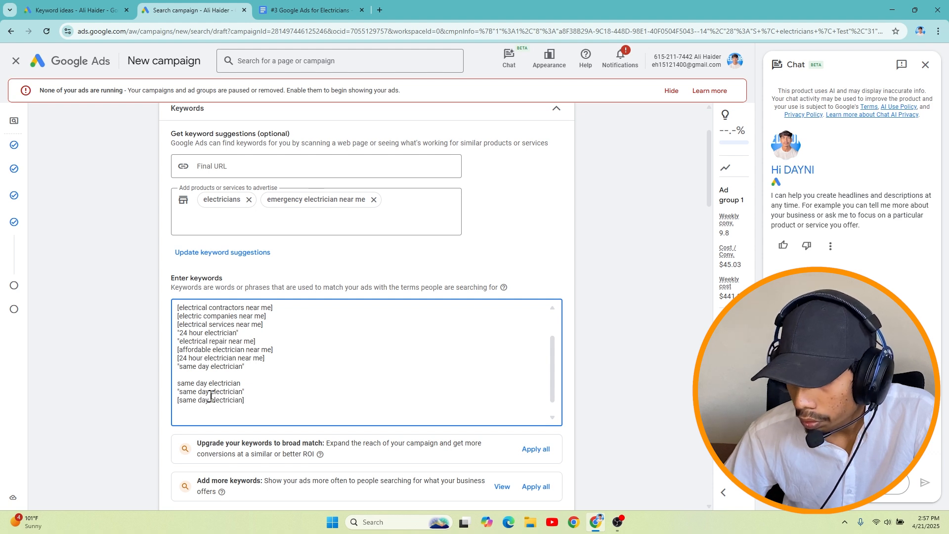
scroll(179, 375, "down", 1)
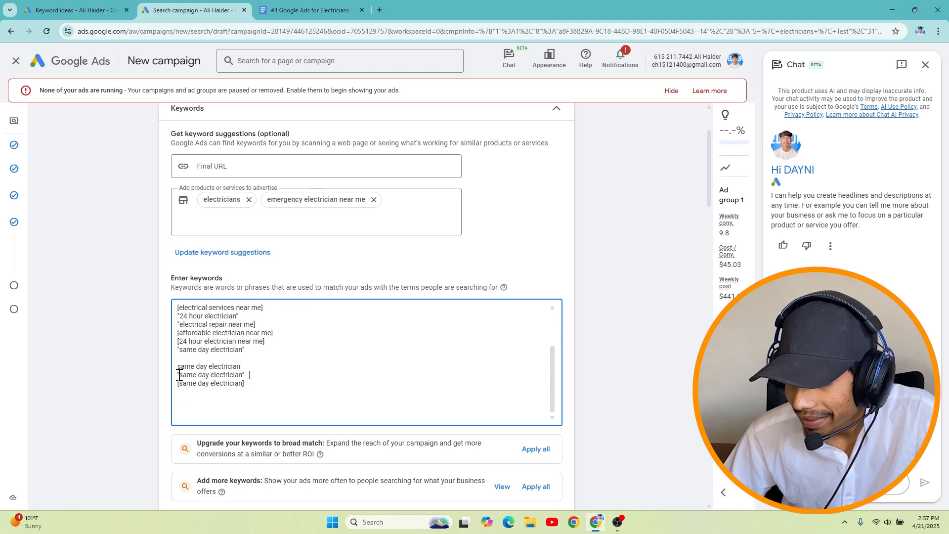
left_click_drag(179, 376, 249, 376)
left_click(188, 385)
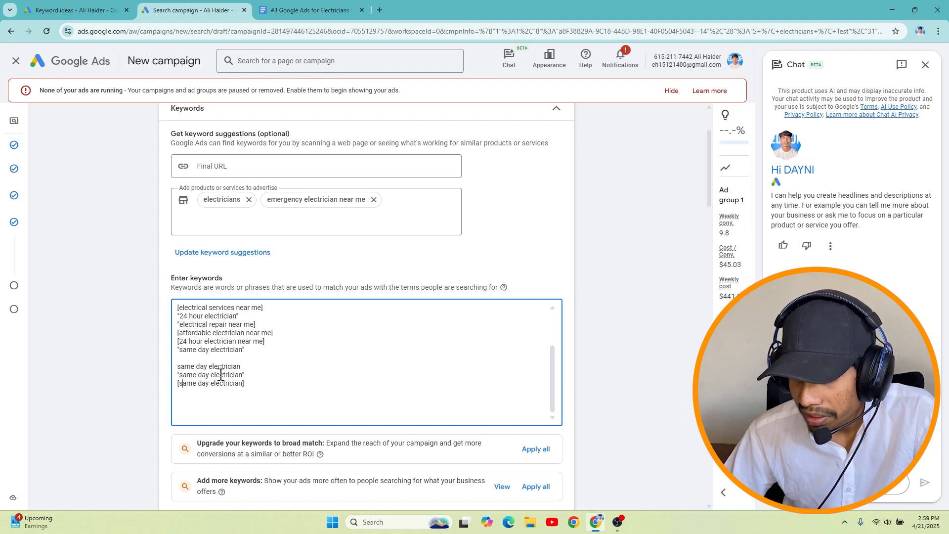
scroll(339, 282, "down", 10)
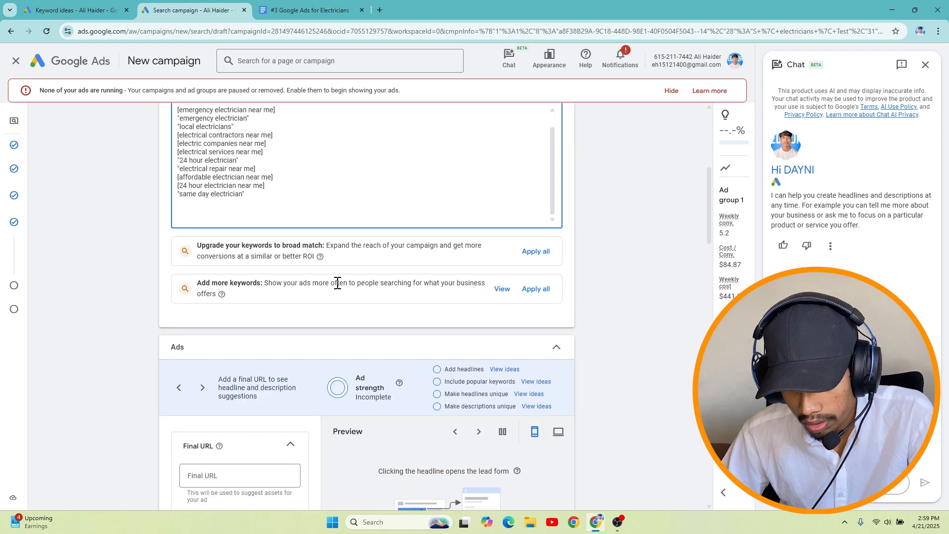
Enter the thelocalelectrician.com.au website as the ad's final URL and set the display path to electricians / services
left_click(237, 281)
key("ctrl+v")
left_click(223, 380)
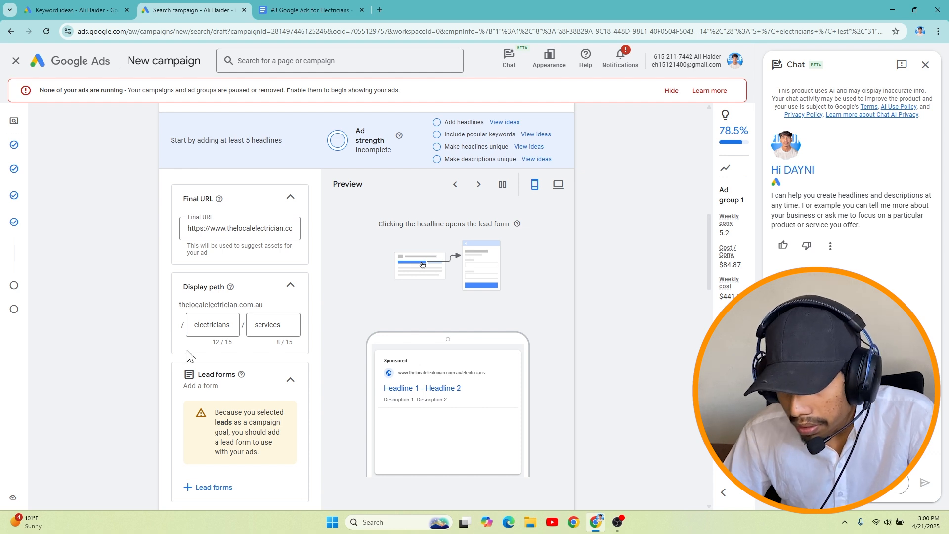
Fill in the ad's headlines from the planning document's Headlines list, from "#1 Electricians in Melbourne" through "Don't Wait – Call Today!"
scroll(207, 369, "down", 5)
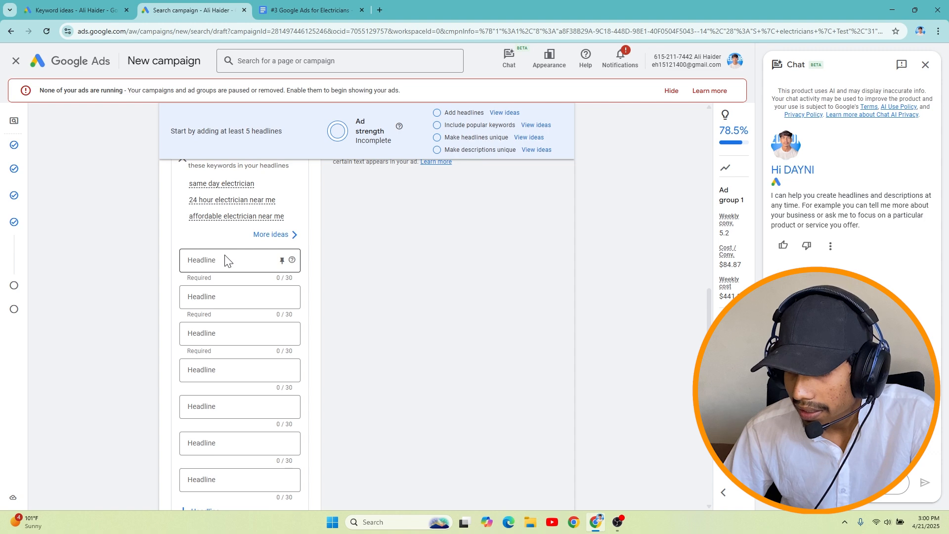
left_click(316, 9)
scroll(272, 311, "down", 20)
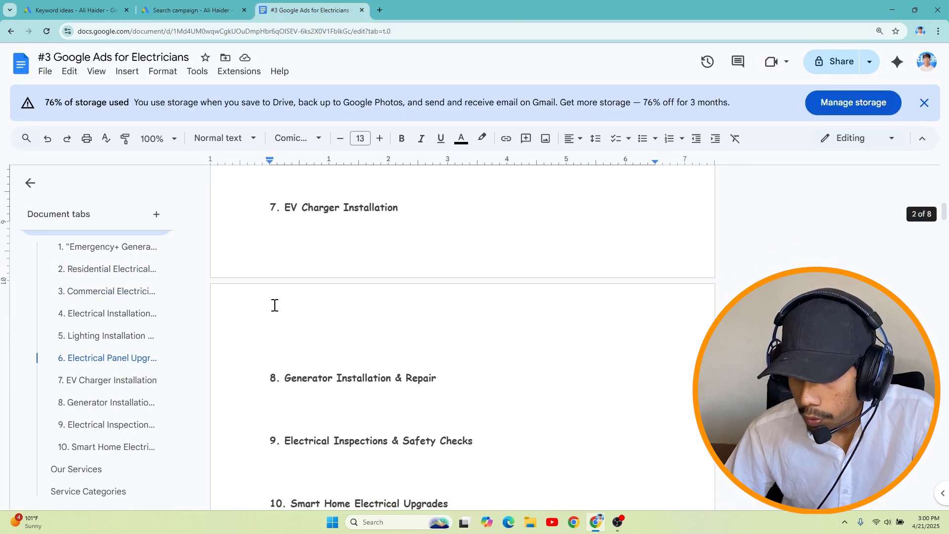
scroll(275, 304, "down", 10)
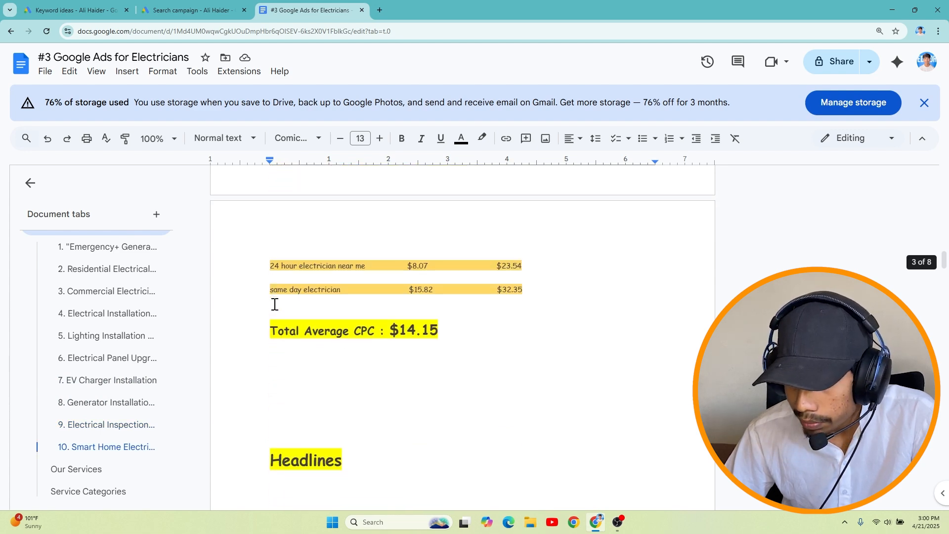
scroll(275, 305, "down", 5)
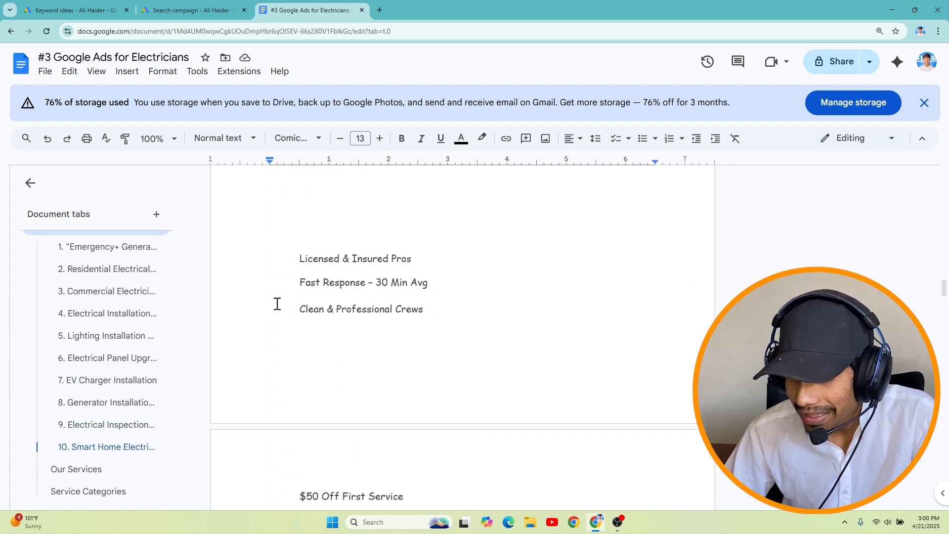
scroll(286, 305, "up", 3)
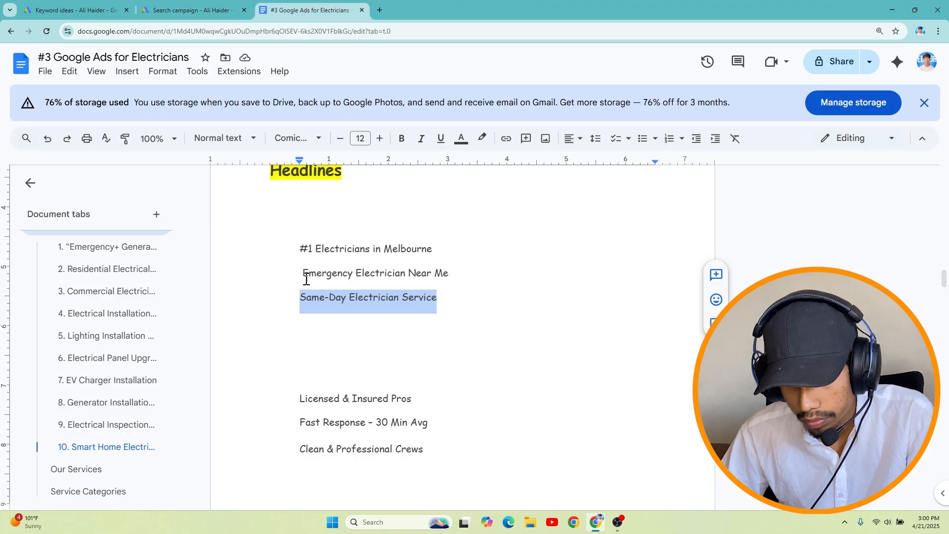
scroll(303, 275, "down", 2)
left_click_drag(300, 362, 427, 362)
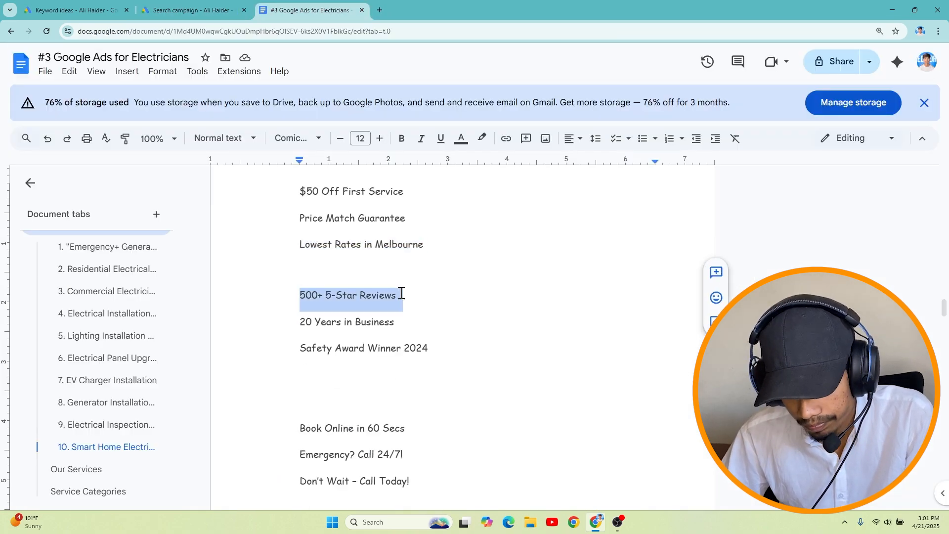
left_click_drag(300, 346, 434, 346)
scroll(347, 346, "down", 1)
left_click(301, 356)
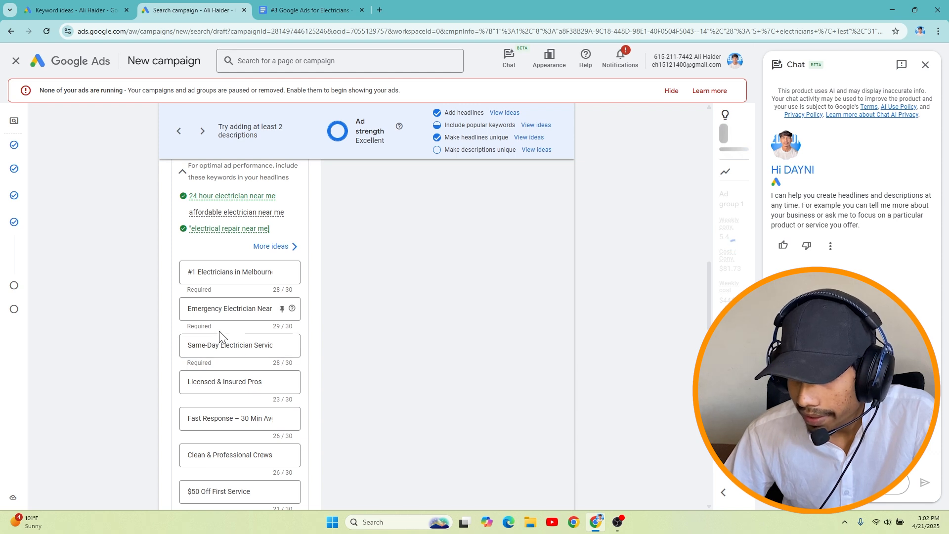
Enter four ad descriptions covering 24/7 emergency response, same-day power restoration, 500+ 5-star reviews and the family-owned company's 20+ years in Melbourne
scroll(222, 331, "down", 4)
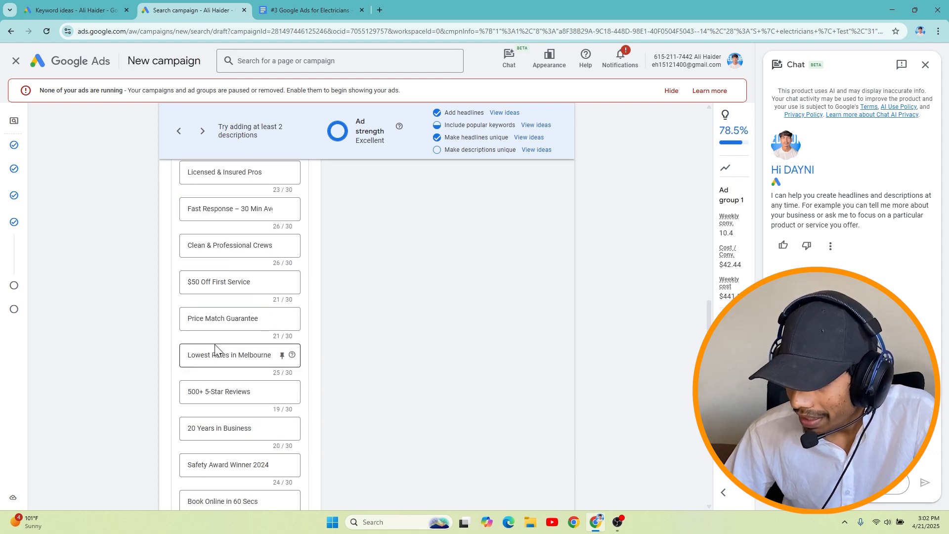
scroll(215, 347, "down", 1)
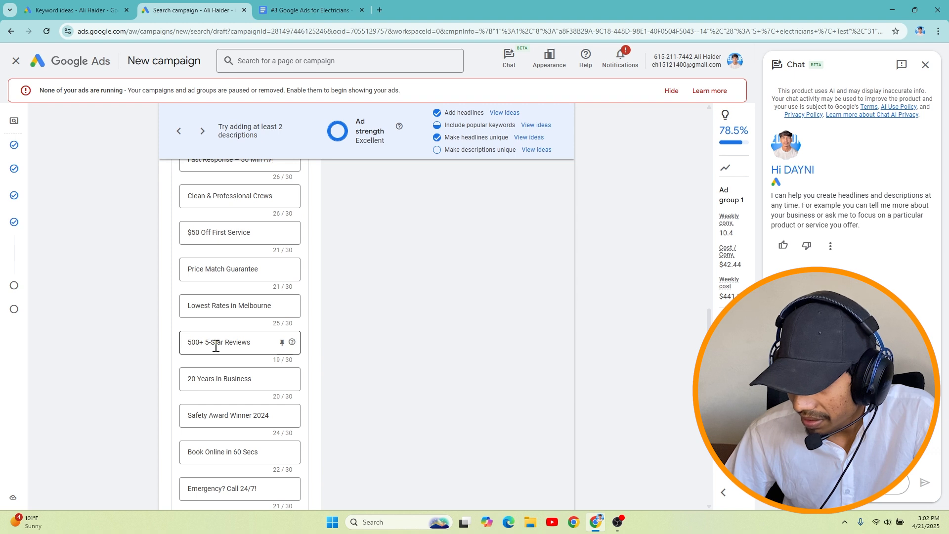
scroll(216, 348, "down", 8)
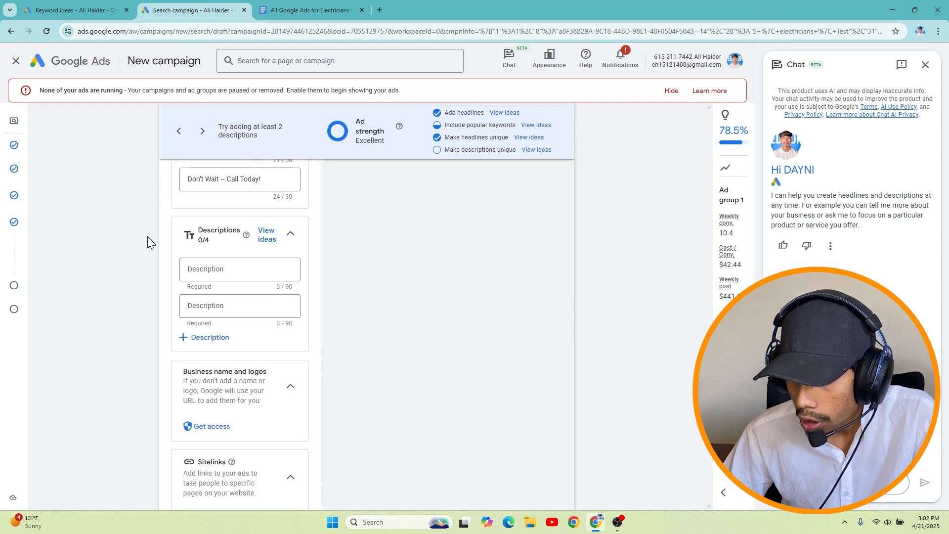
left_click(217, 275)
type("24/7 emergency electricians in Melbourne – 30 Min Avg response! Call now for fast fixes. Power outage? Our Melbourne electricians restore electricity same day. Call 24/7 Melbourne's top-rated electricians with 500+ 5-star reviews. Licensed & insured. Family-owned electrical company serving Melbourne for 20+ years. Reliable & local")
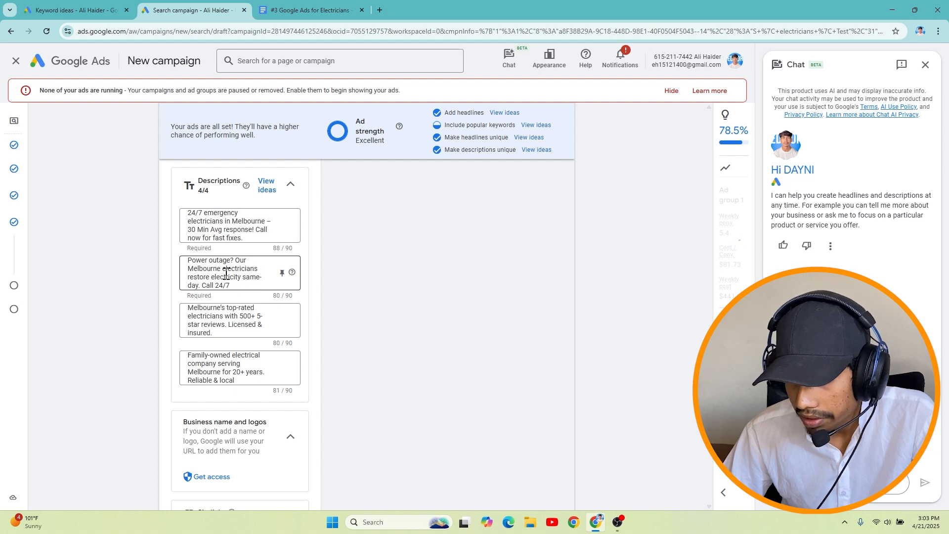
Create sitelinks 24/7 Emergency, Our Services, 5-Star Rated and $50 Off First Job, and callouts 15+ Years Experience, Licensed & Insured, Same-Day Repairs and 24/7 Emergency Service
scroll(250, 337, "down", 4)
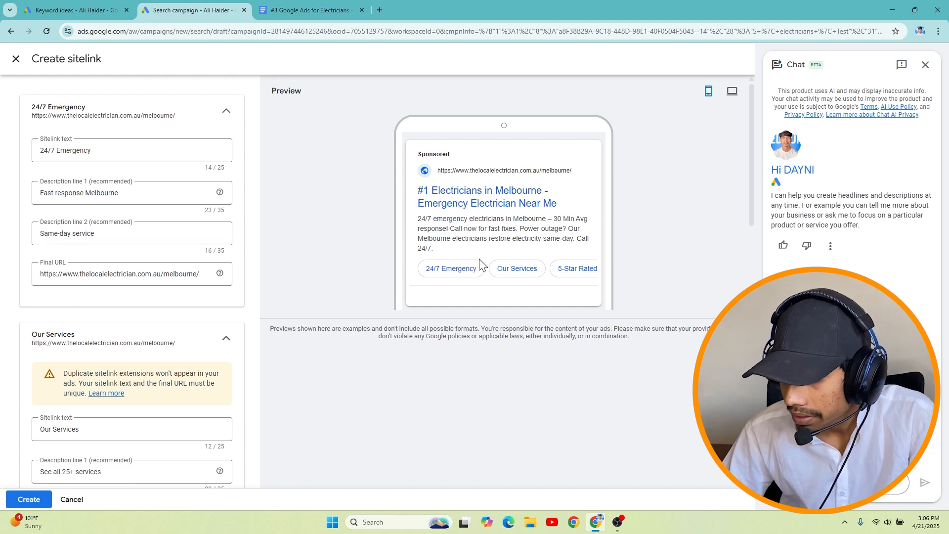
left_click(29, 500)
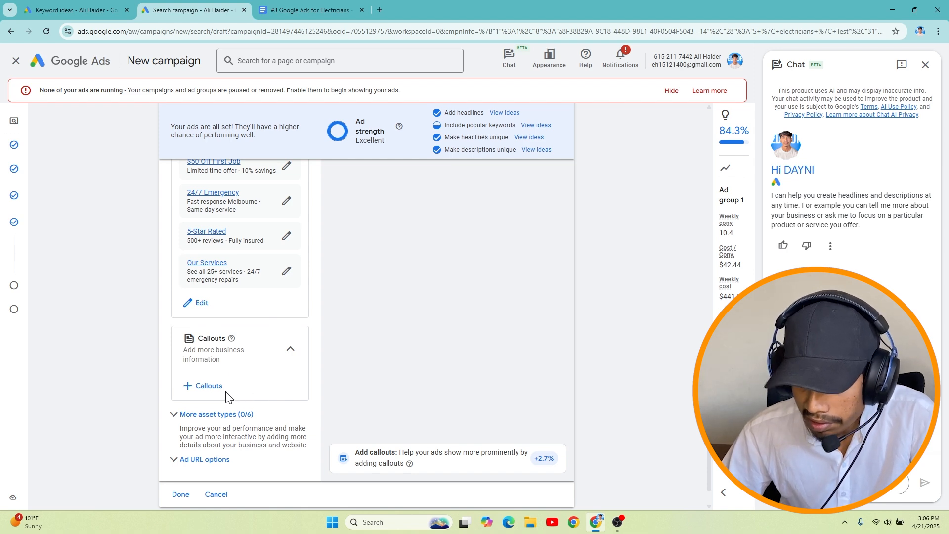
left_click(214, 395)
left_click(30, 500)
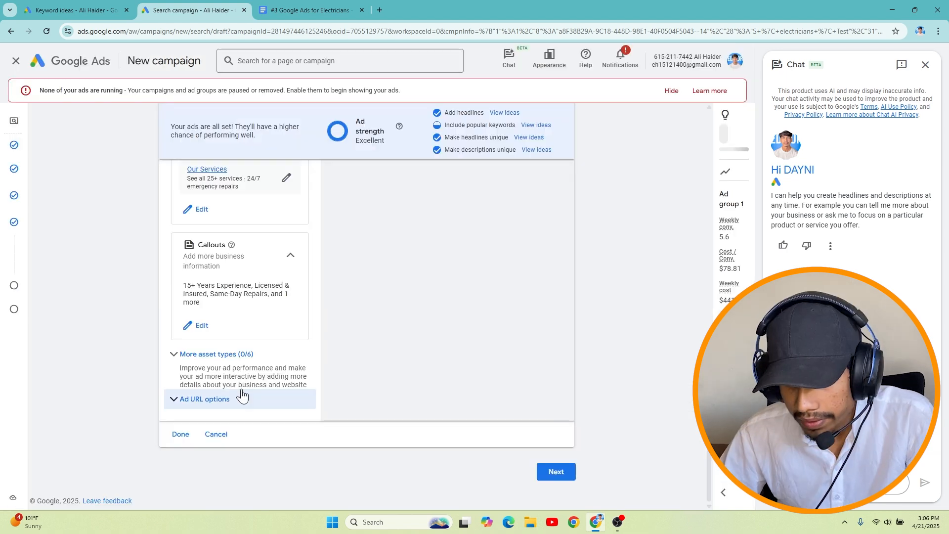
Add the saved business phone number to the campaign as a call asset
left_click(221, 355)
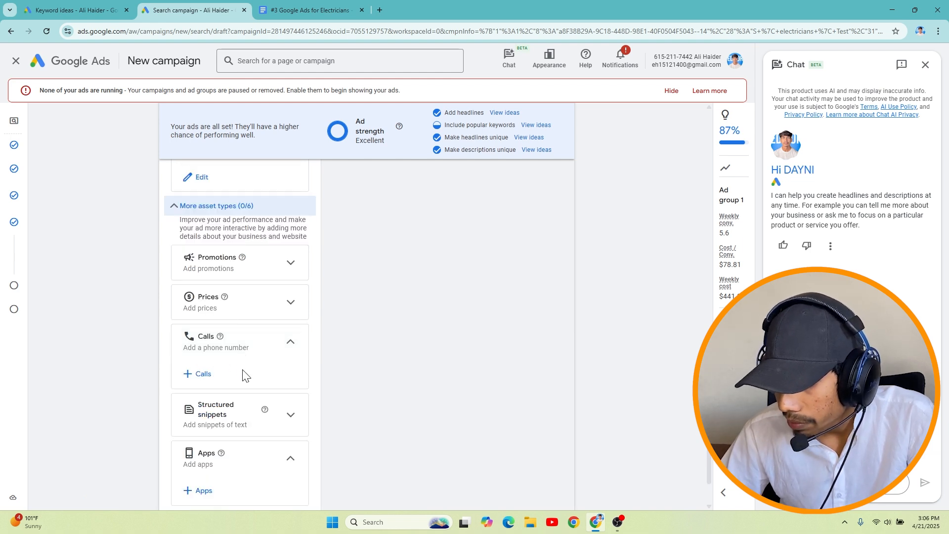
left_click(203, 375)
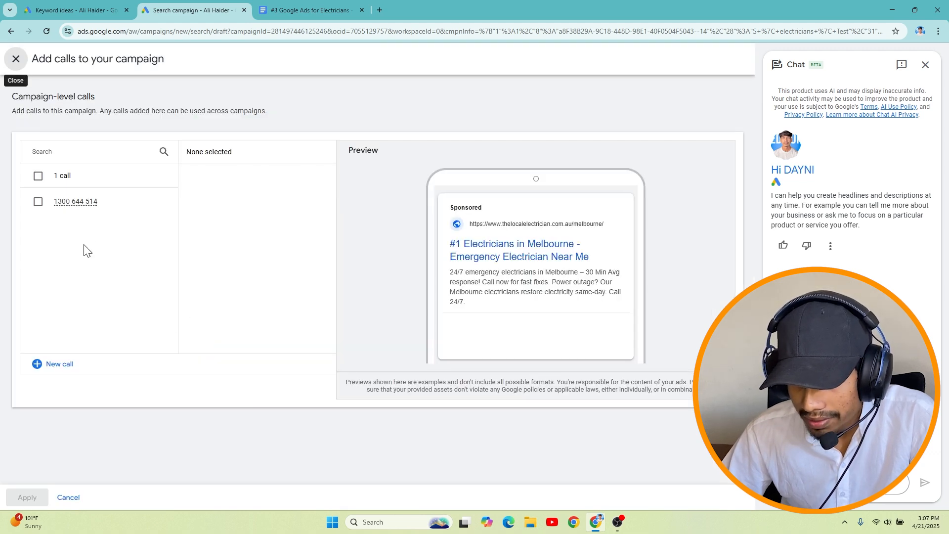
left_click(38, 201)
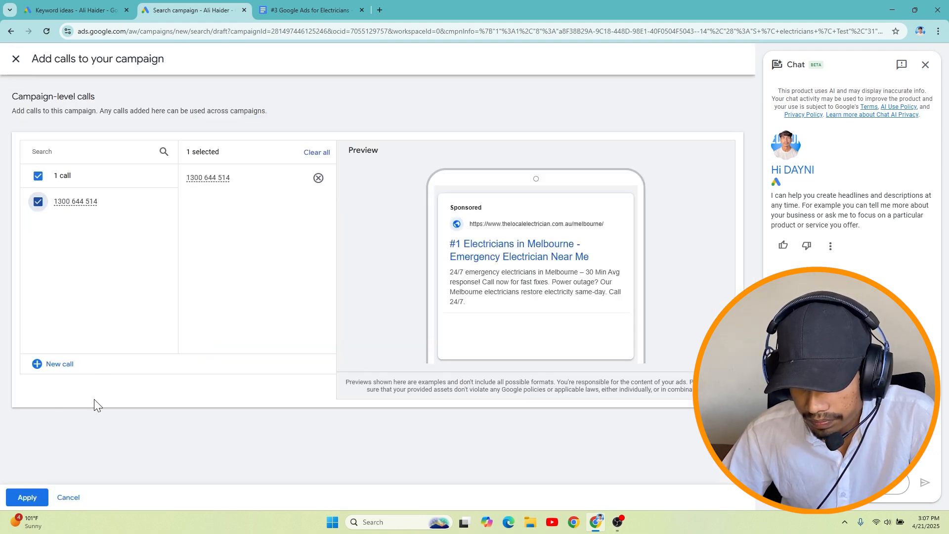
left_click(27, 498)
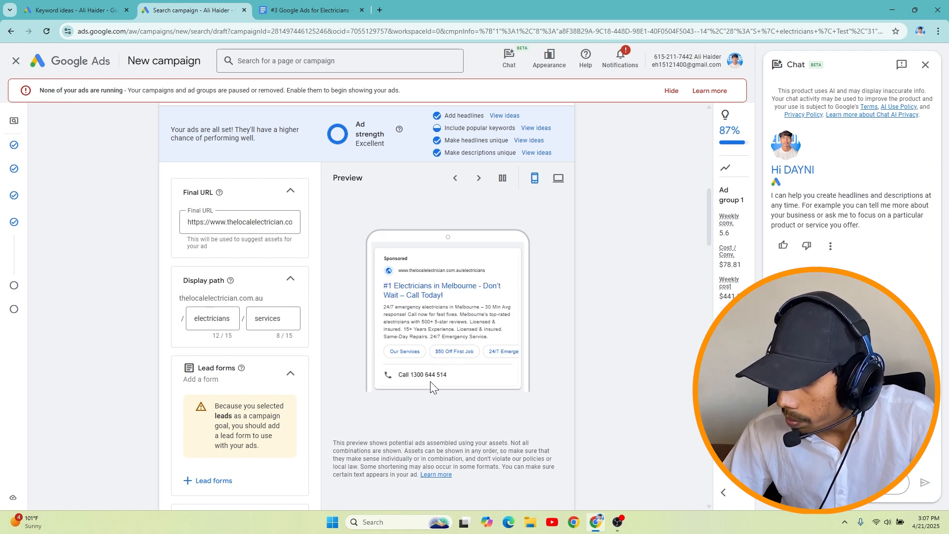
Create a structured snippet with the English Service catalog header and values Emergency Electrical, EV Charger Installation and Solar Panel Wiring
scroll(252, 388, "down", 10)
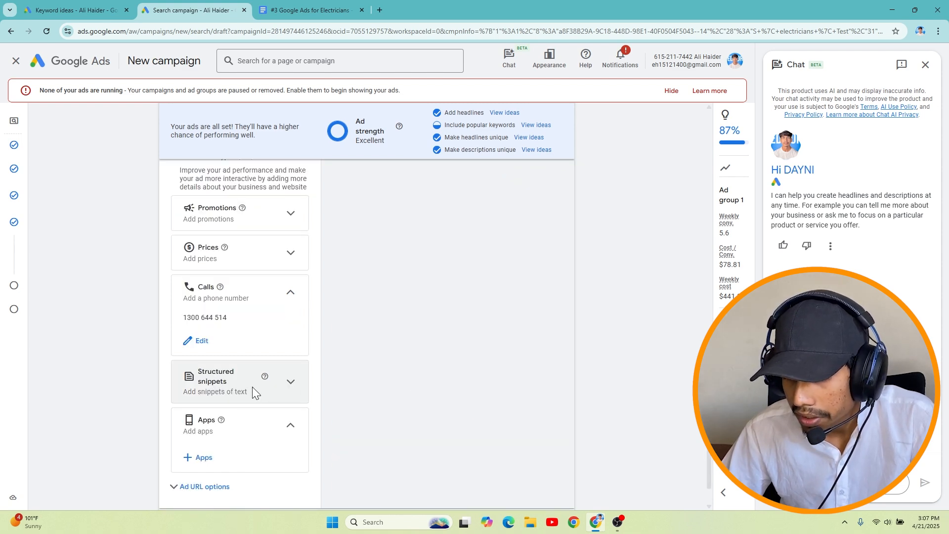
left_click(252, 387)
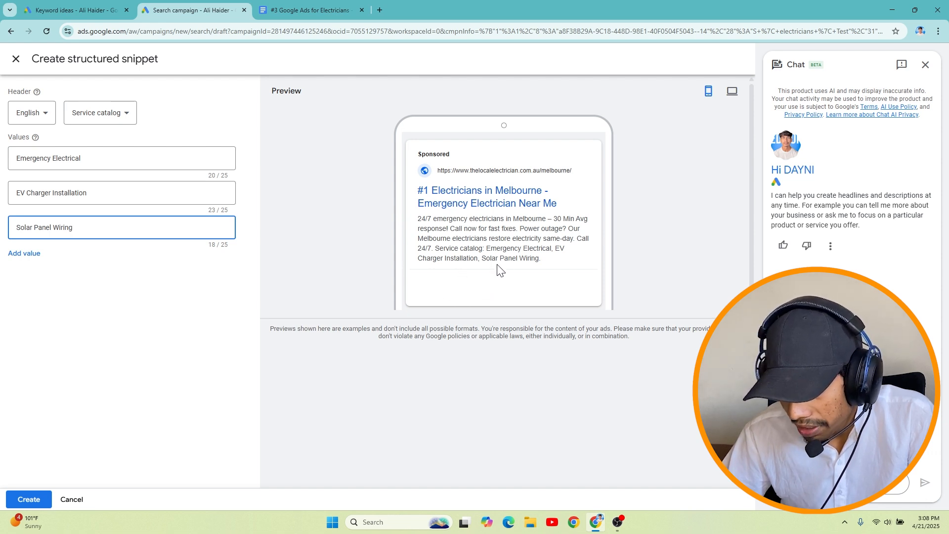
left_click(28, 499)
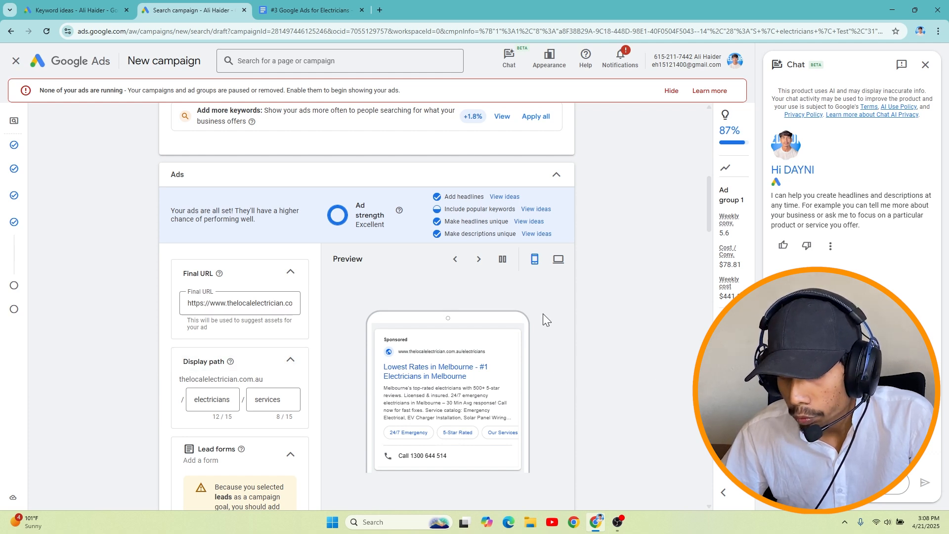
Check the ad preview in the desktop and mobile layouts
left_click(558, 259)
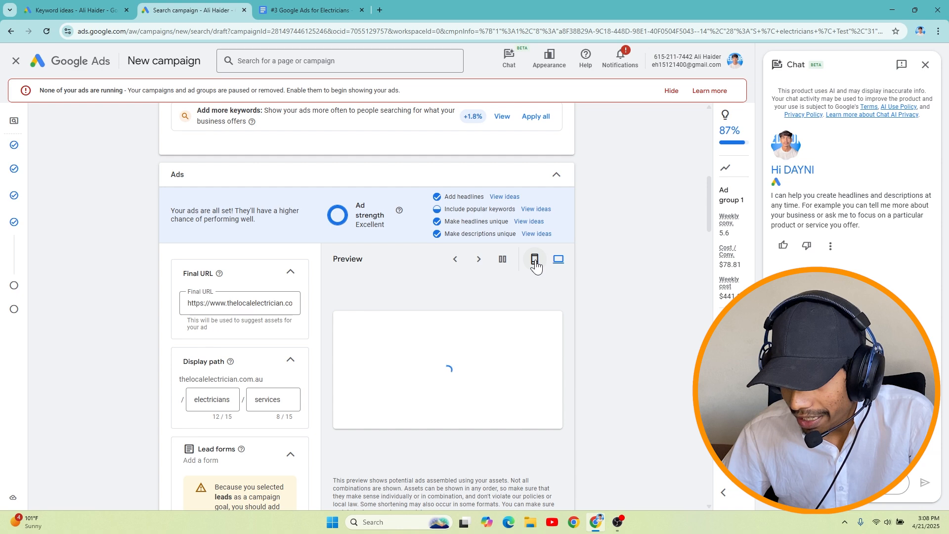
left_click(535, 259)
scroll(494, 346, "down", 1)
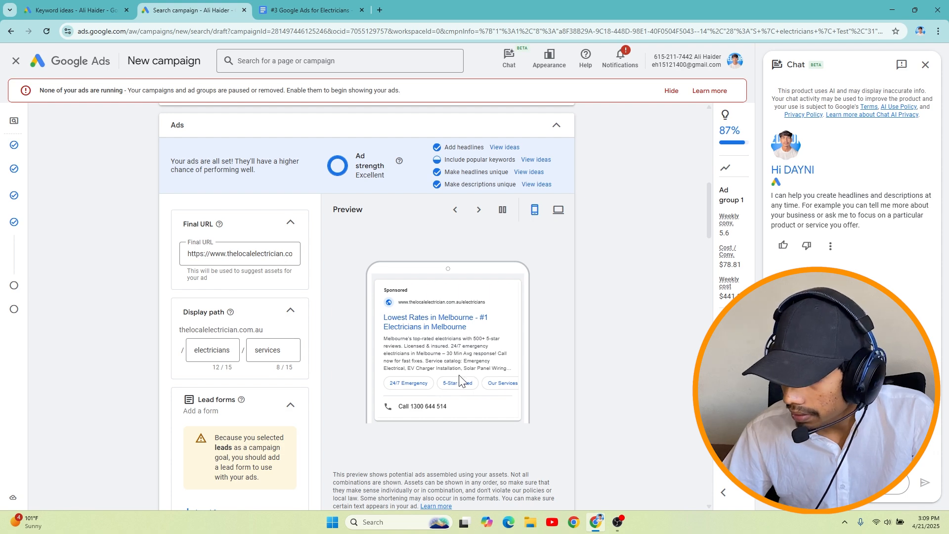
Continue from the finished ad to the budget stage and choose a custom average daily budget
scroll(495, 405, "down", 10)
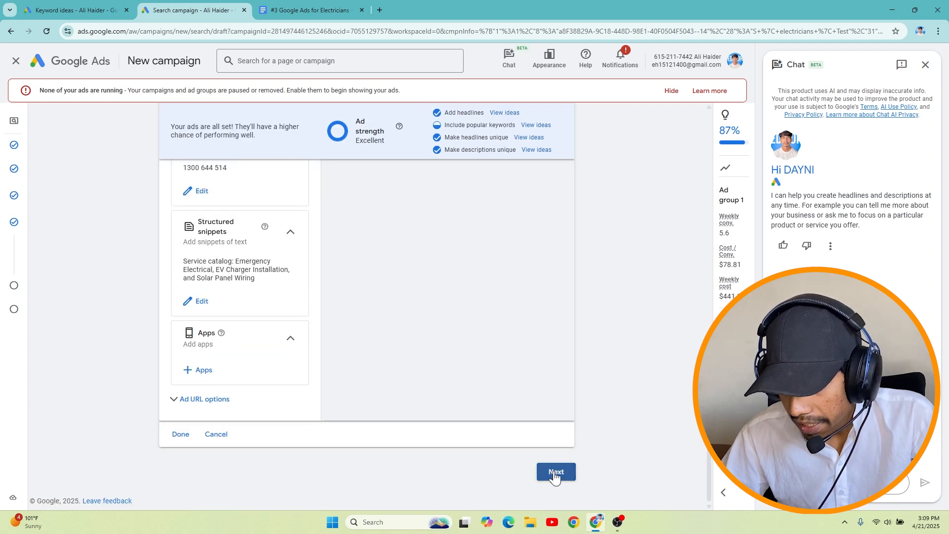
left_click(555, 473)
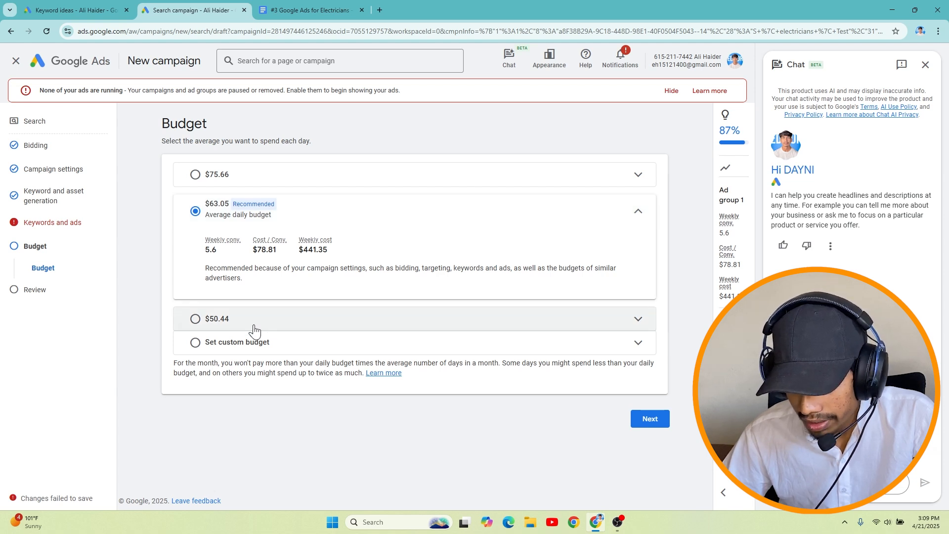
left_click(253, 354)
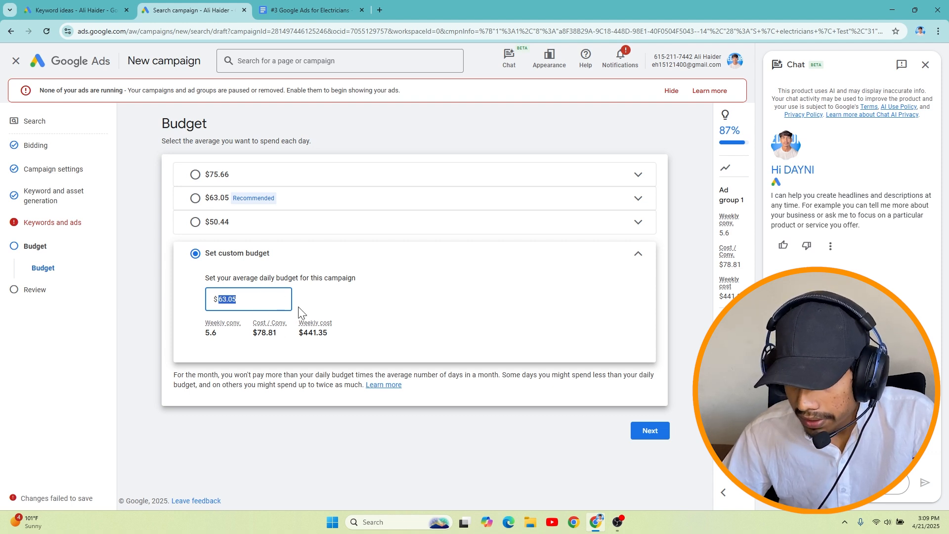
Look up the keyword bid ranges and the total average CPC in the Google Ads for Electricians document
left_click(284, 8)
scroll(308, 207, "down", 2)
scroll(310, 200, "up", 15)
scroll(336, 237, "up", 10)
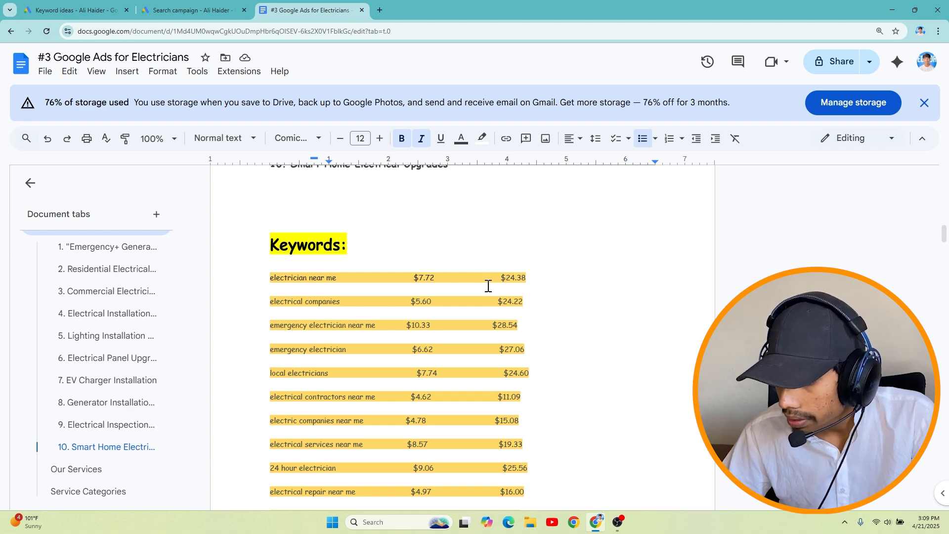
scroll(489, 286, "down", 9)
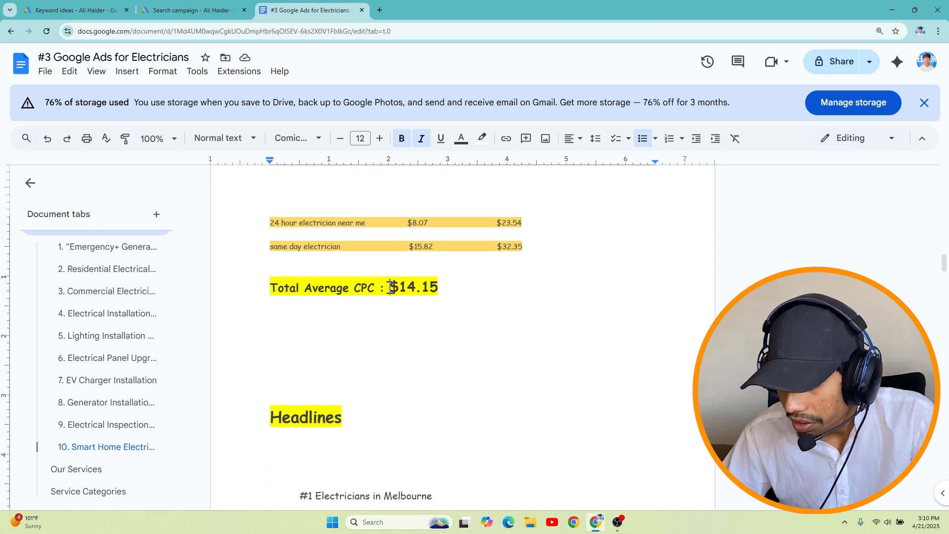
left_click_drag(391, 288, 439, 286)
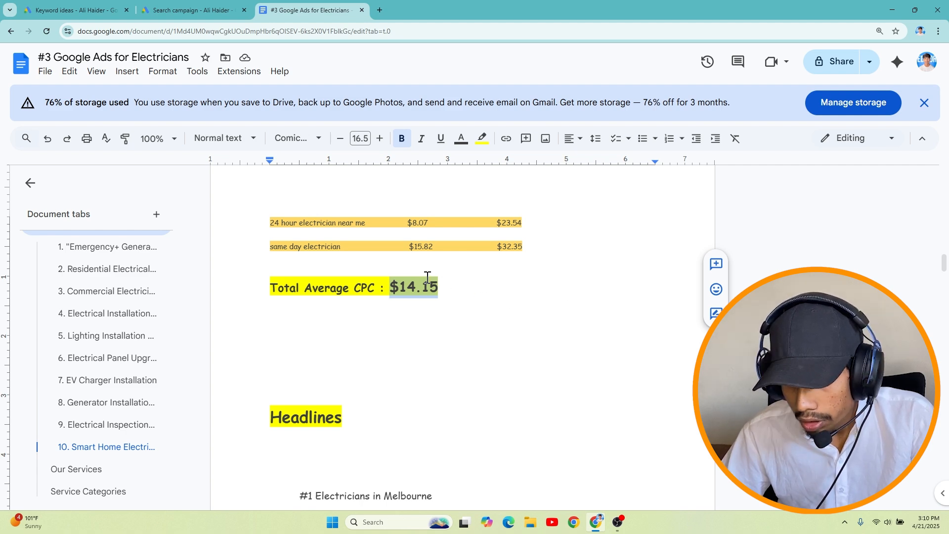
Set the campaign's custom average daily budget to $140 and proceed to the campaign review
left_click(236, 13)
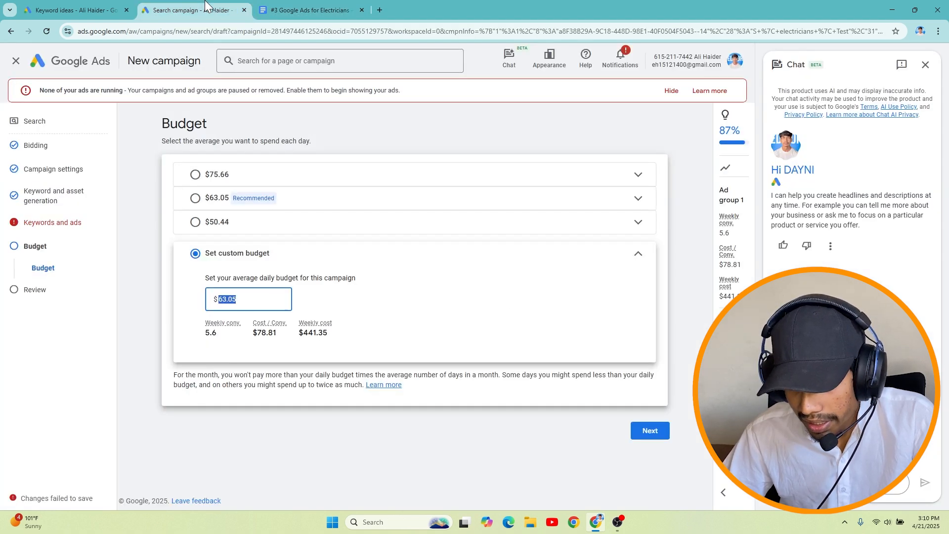
left_click(272, 299)
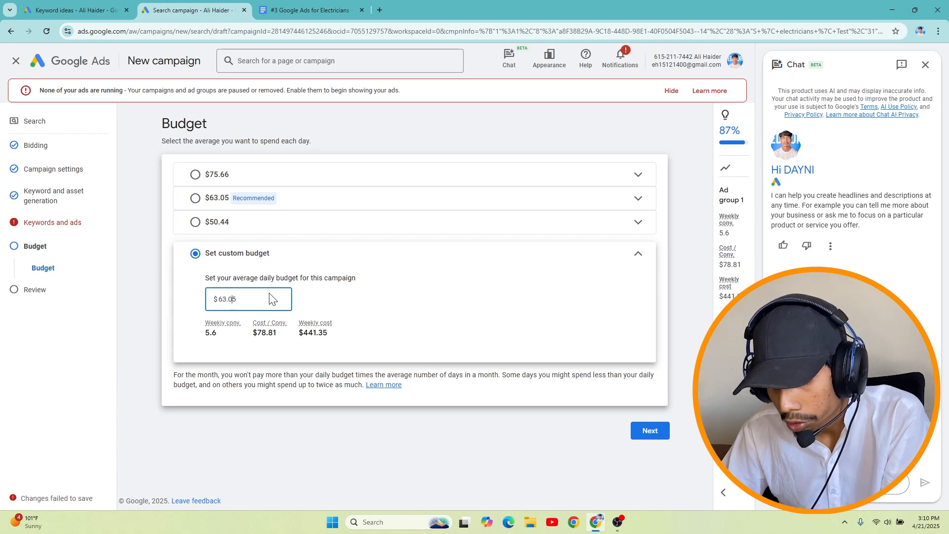
key("ctrl+a")
type("140")
key("Tab")
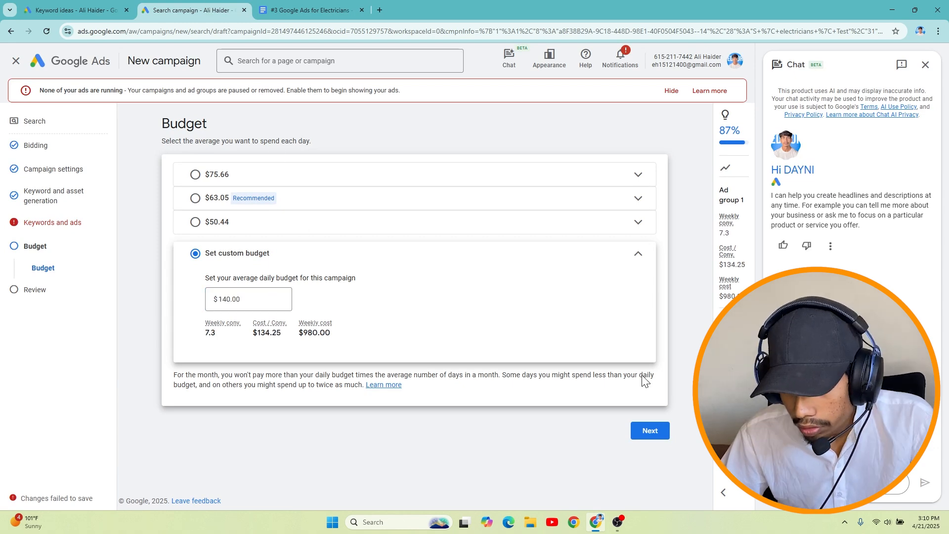
left_click(651, 431)
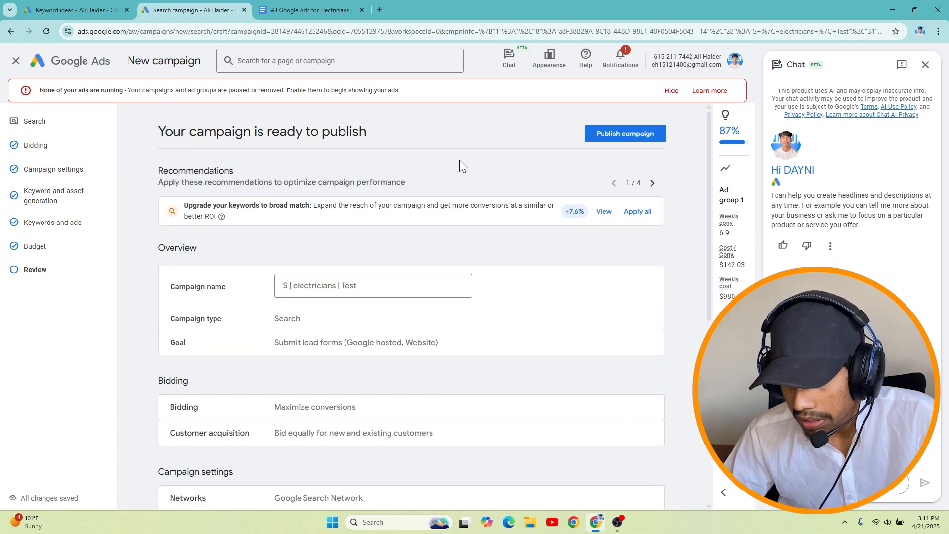
Review the summary of the "S | electricians | Test" campaign and publish it
scroll(570, 218, "down", 3)
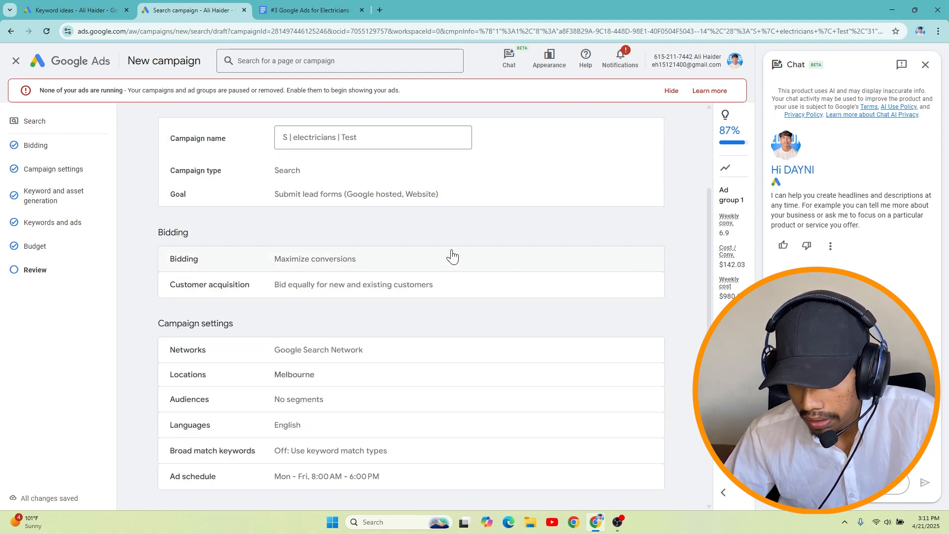
scroll(452, 256, "up", 3)
left_click(618, 141)
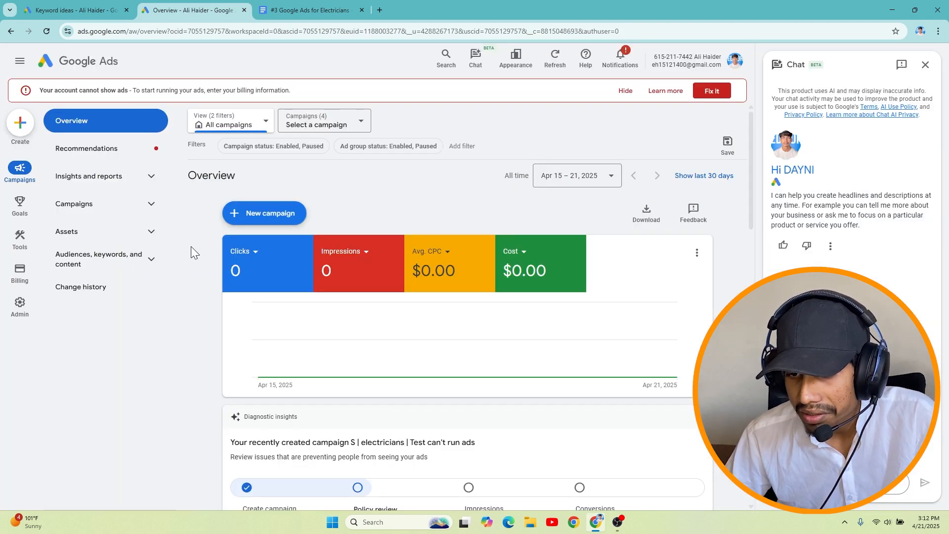
In the settings of the "S | electricians | Test" campaign, change the bid strategy to Maximize clicks
left_click(111, 204)
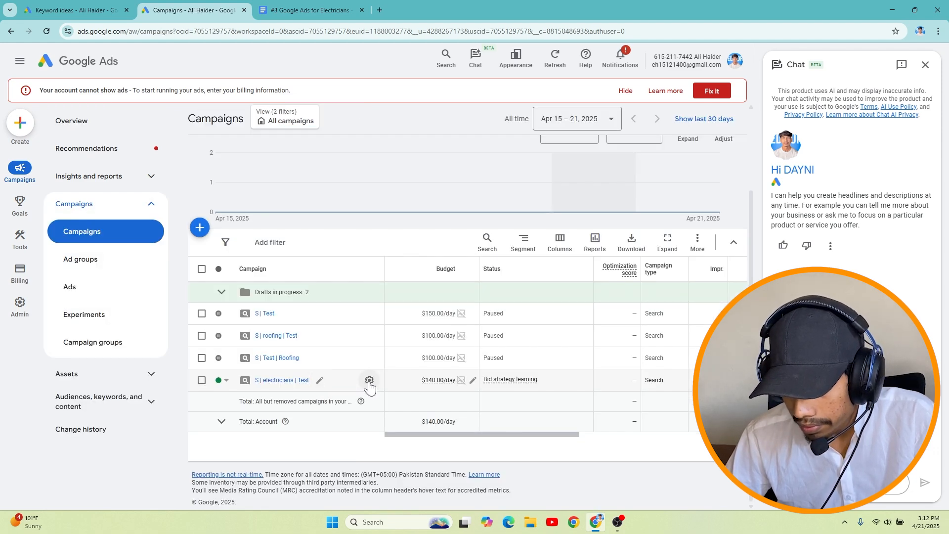
left_click(368, 384)
left_click(451, 348)
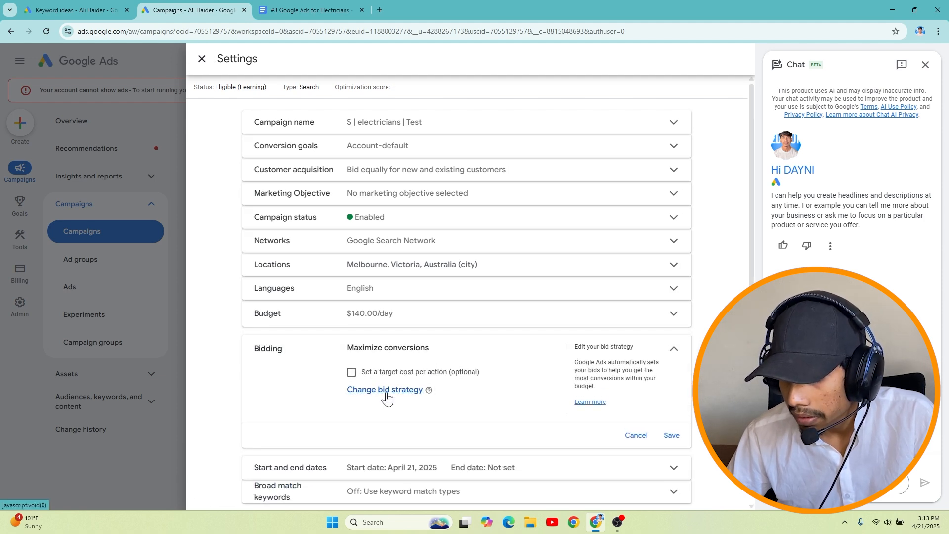
left_click(387, 394)
left_click(480, 389)
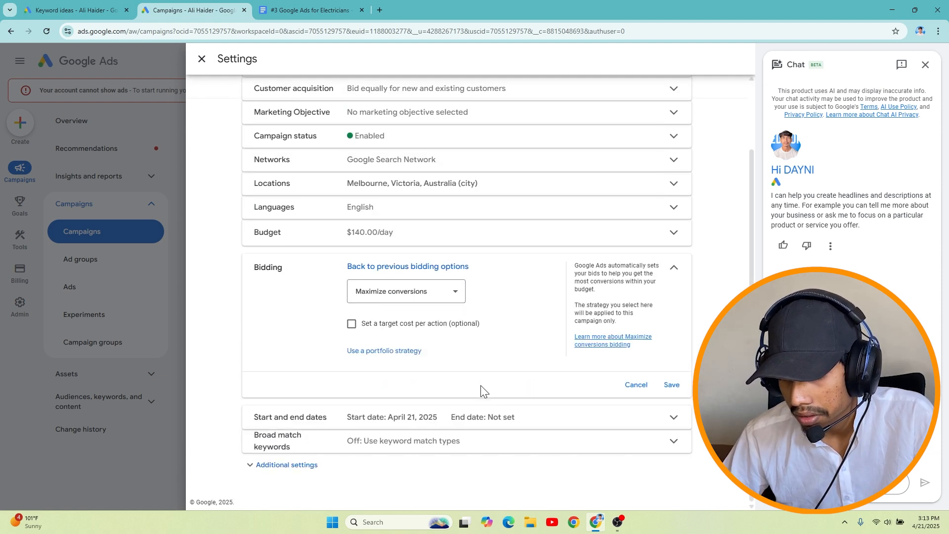
left_click(403, 293)
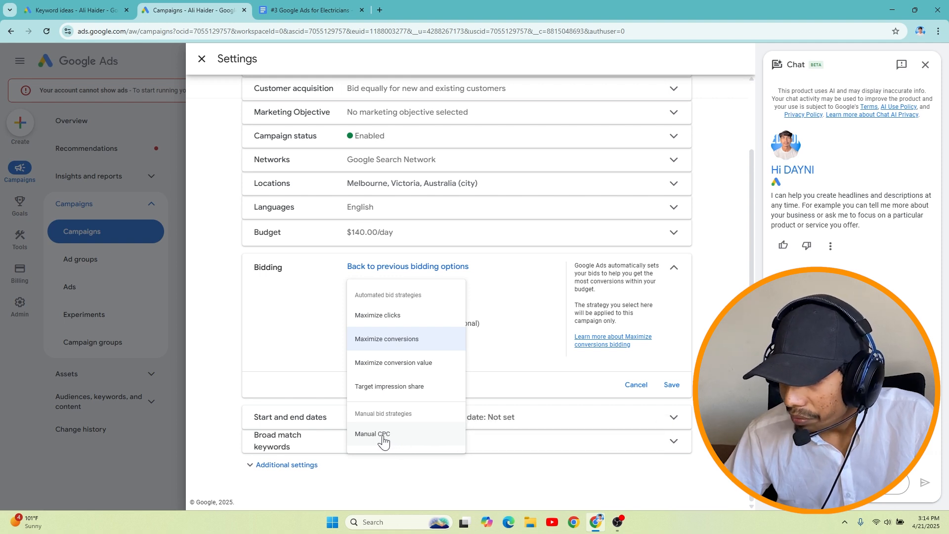
left_click(394, 319)
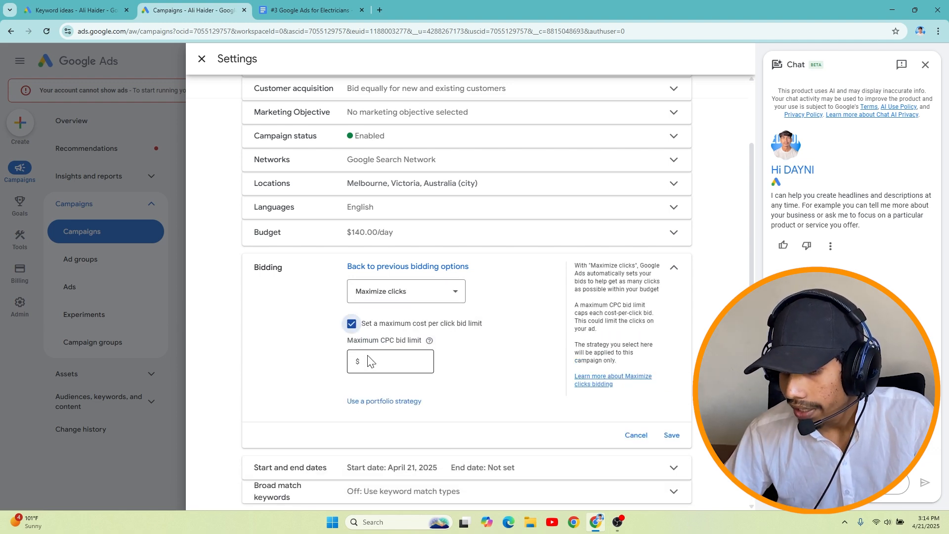
Check the Total Average CPC in the Google Ads for Electricians document, set the maximum CPC bid limit to $15 and save the bidding
left_click(380, 363)
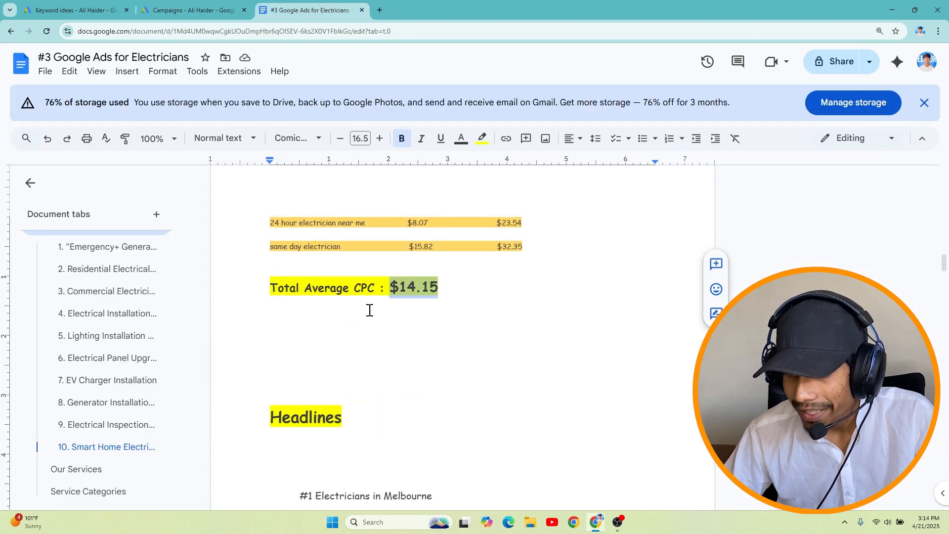
left_click(406, 306)
left_click_drag(392, 288, 453, 294)
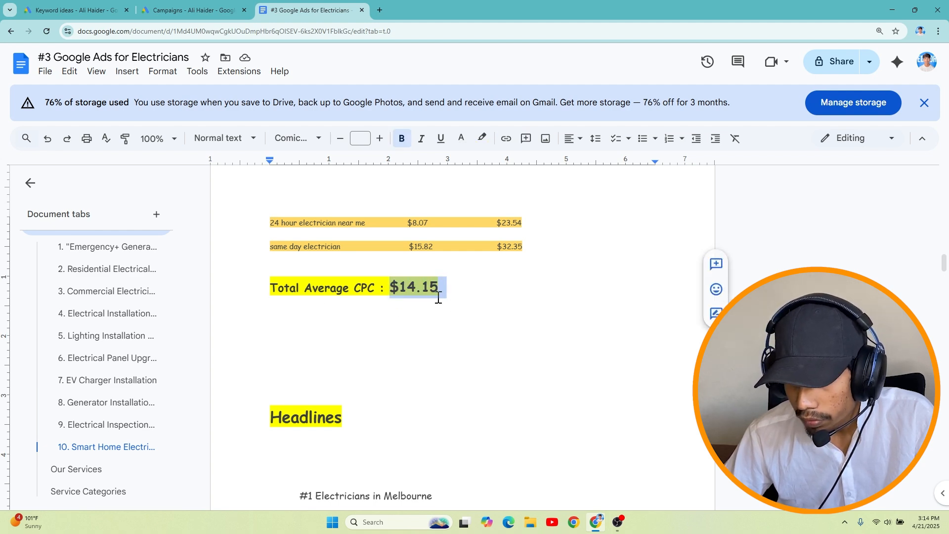
left_click(187, 10)
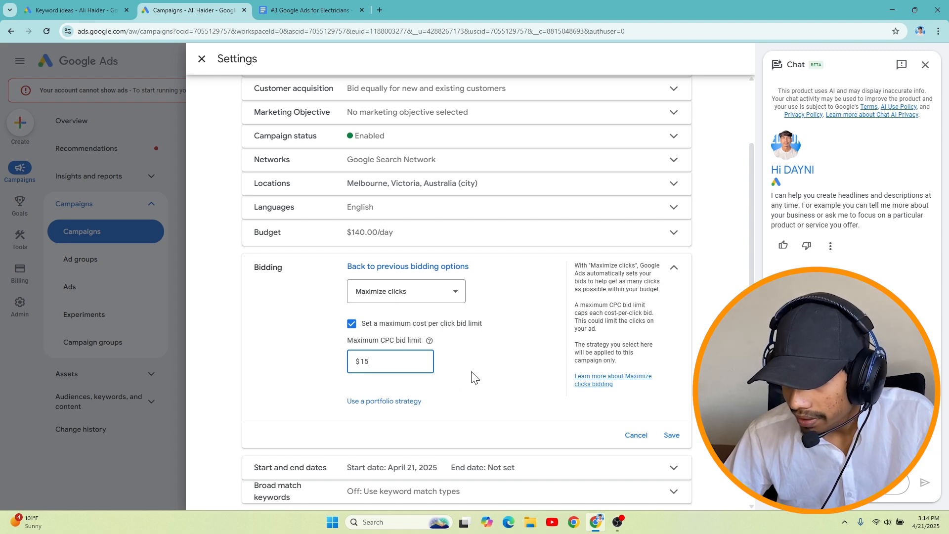
left_click(673, 438)
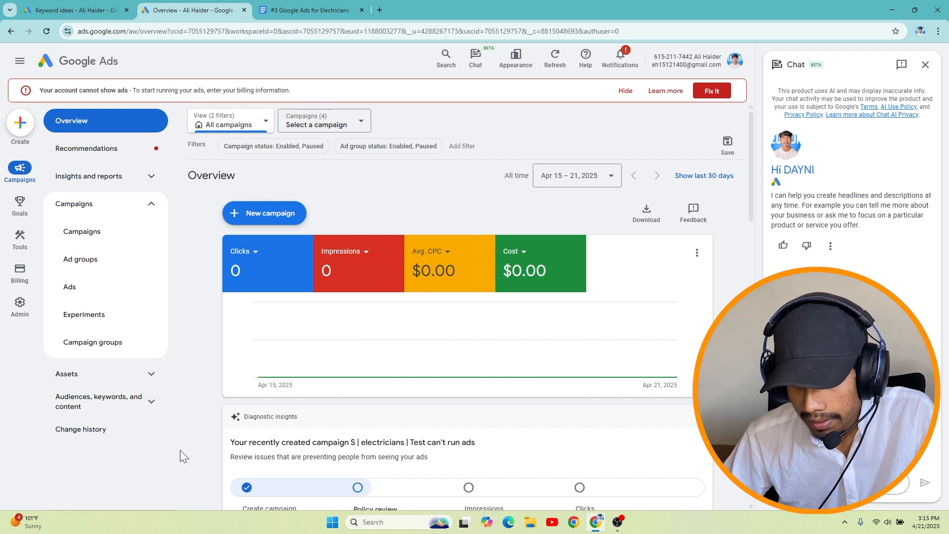
Open the negative keywords of the "S | electricians | Test" campaign and start adding new ones at campaign level
left_click(113, 408)
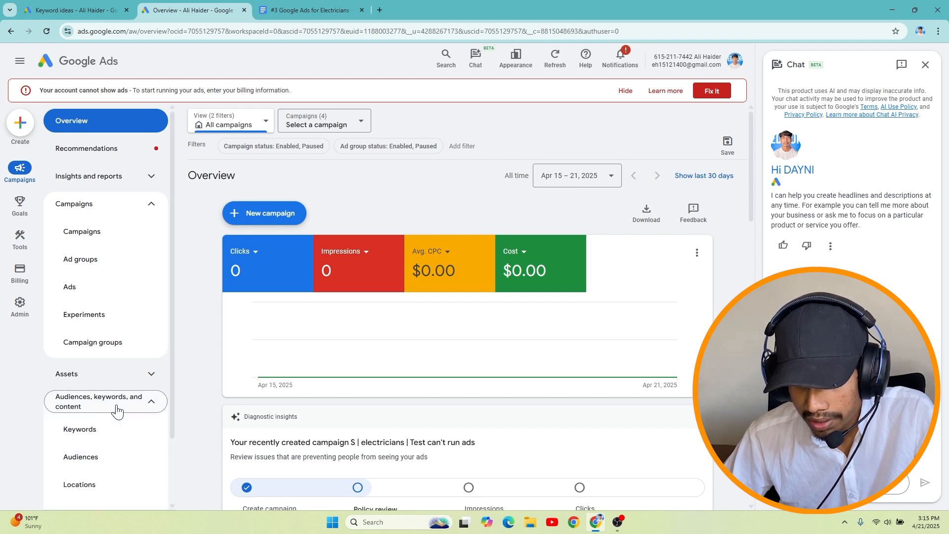
left_click(121, 434)
left_click(268, 207)
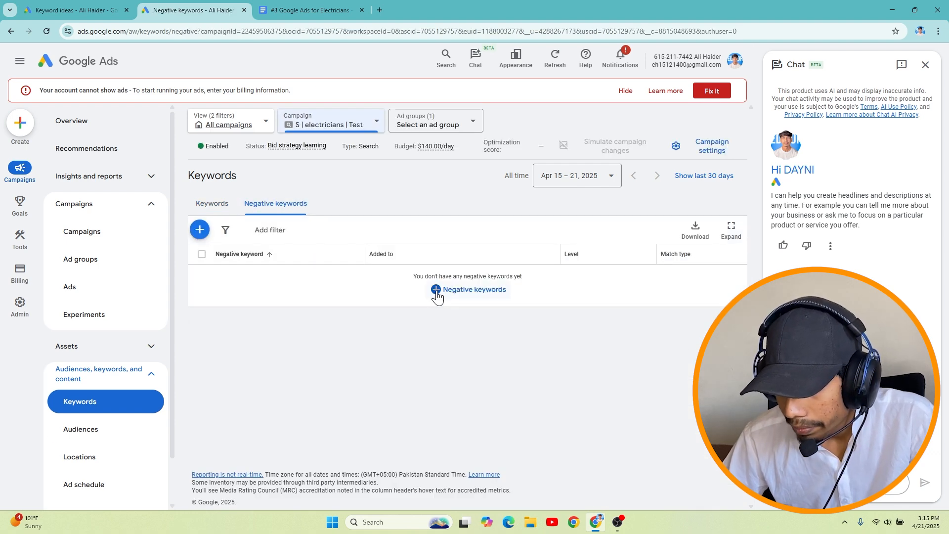
left_click(437, 295)
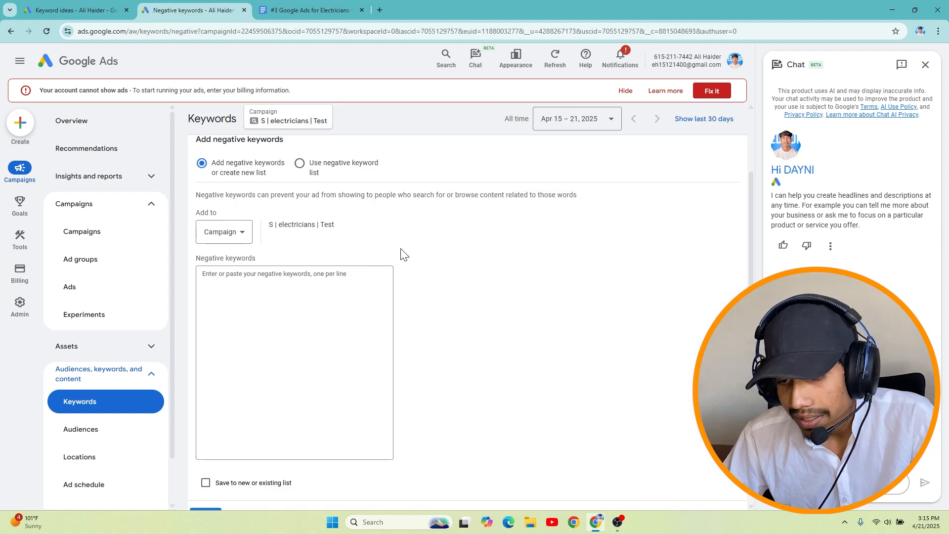
left_click(218, 232)
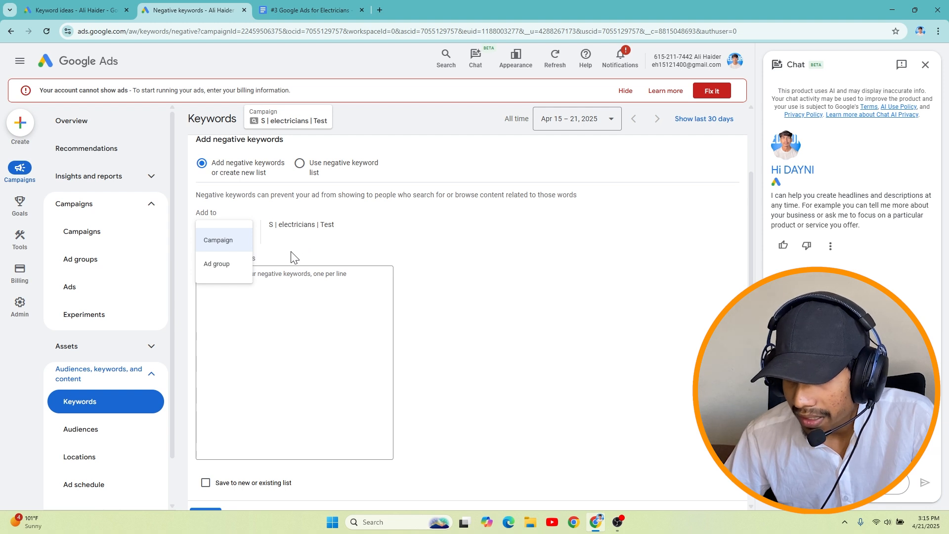
Enter free, jobs, courses and price as the campaign's negative keywords, one per line, and save them
left_click(259, 282)
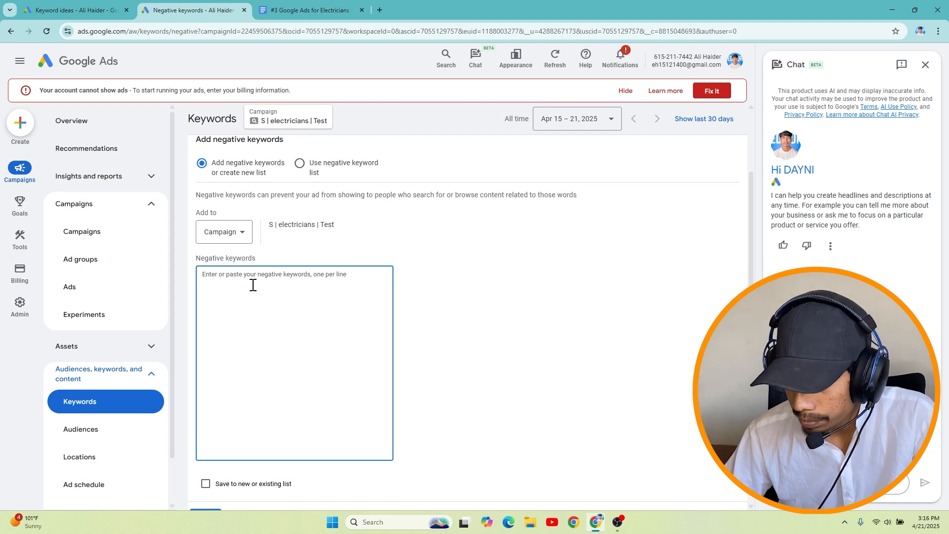
type("\"")
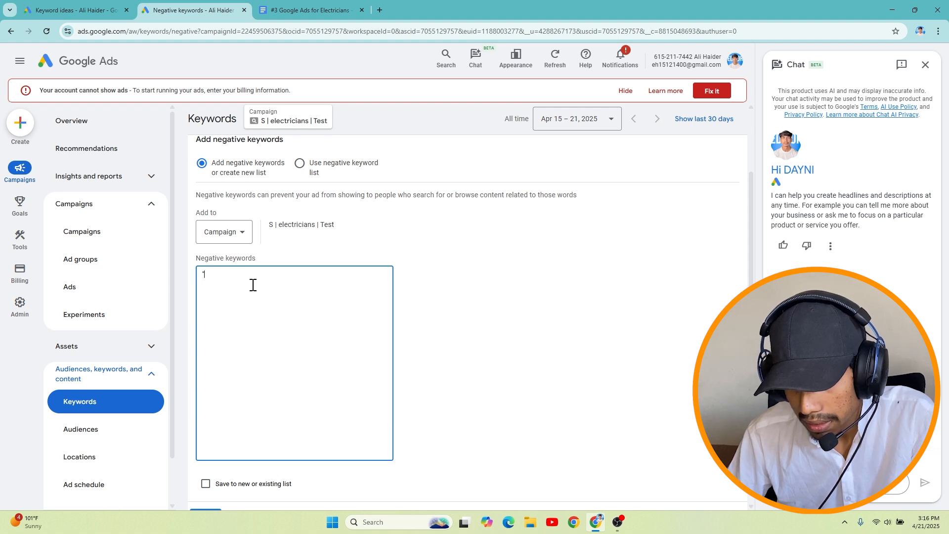
type("fr")
key("ctrl+a")
type("free jobs courses price")
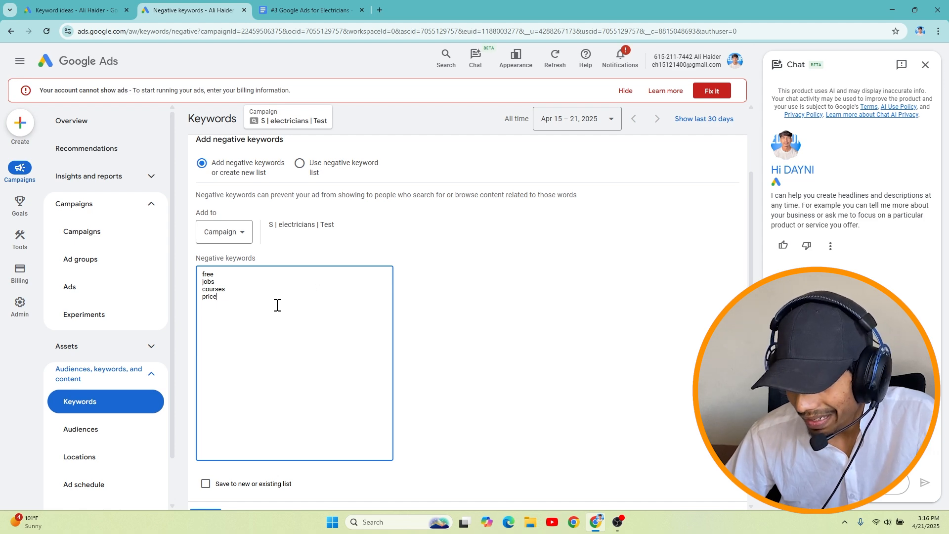
scroll(324, 296, "down", 3)
left_click(208, 385)
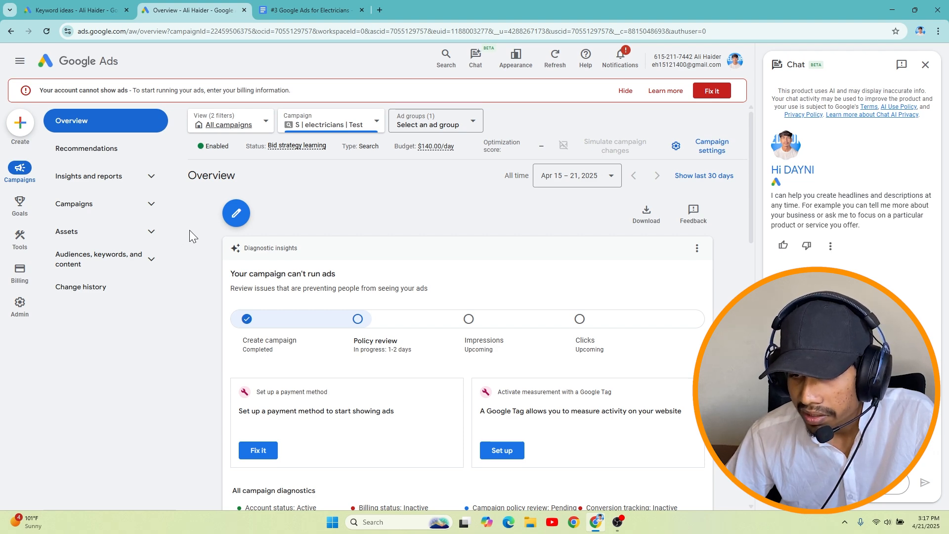
left_click(19, 205)
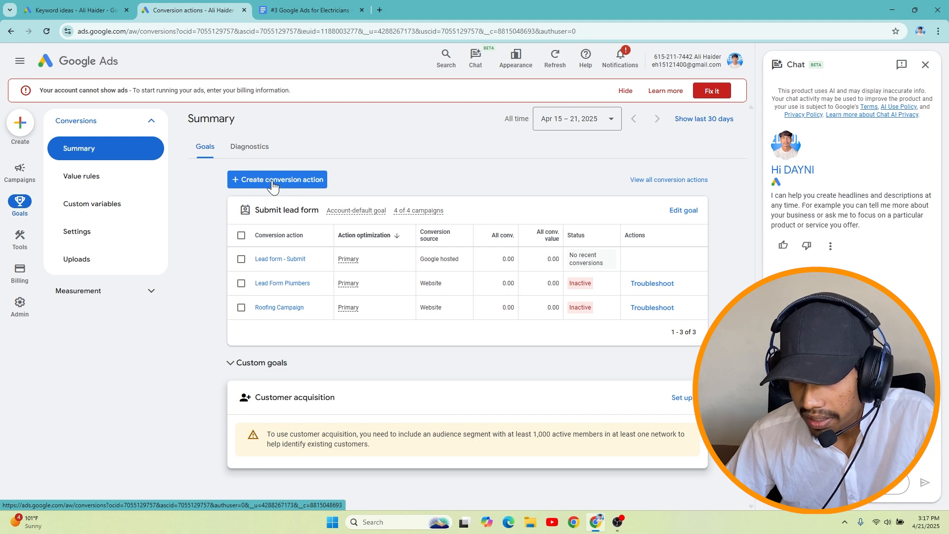
left_click(272, 183)
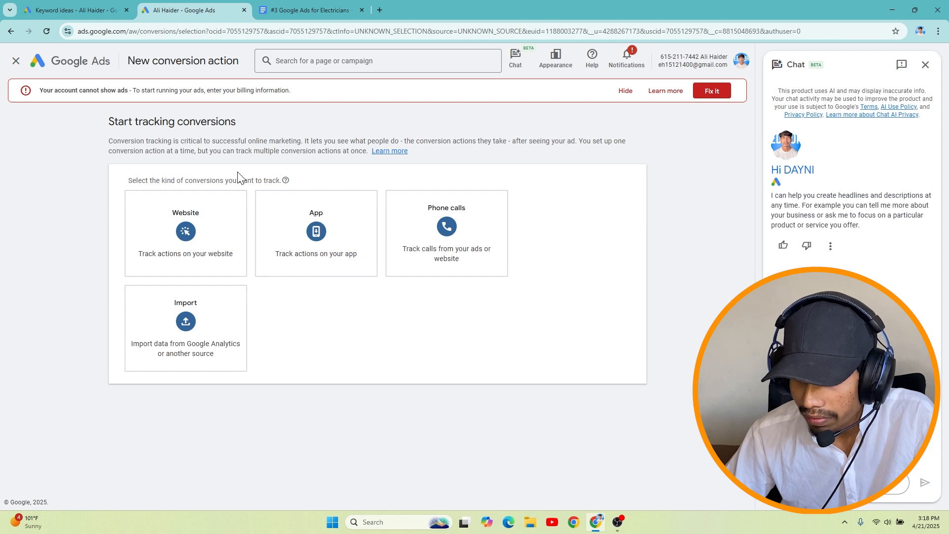
left_click(168, 196)
left_click(178, 228)
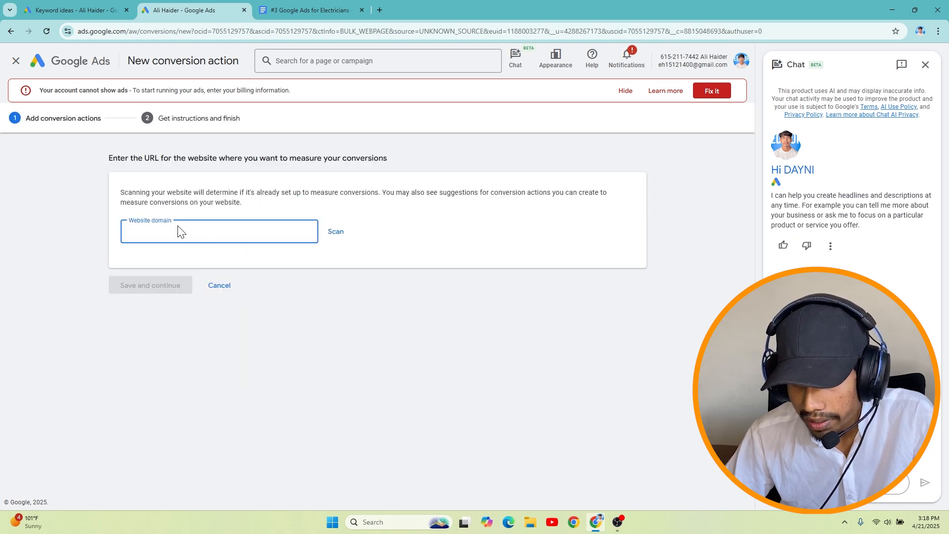
type("https://www.thelocalelectrician.com.au/melbourne/")
left_click(335, 232)
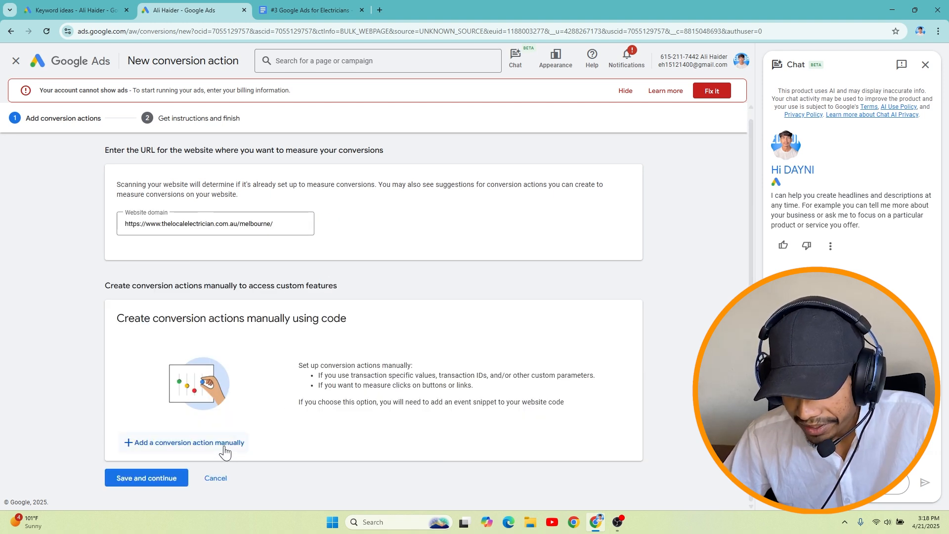
Add a conversion action manually with the goal category Submit lead form and the name "Electrician Lead Form"
left_click(223, 443)
scroll(291, 297, "down", 1)
left_click(296, 310)
left_click(273, 284)
type("Electrician Lead Form")
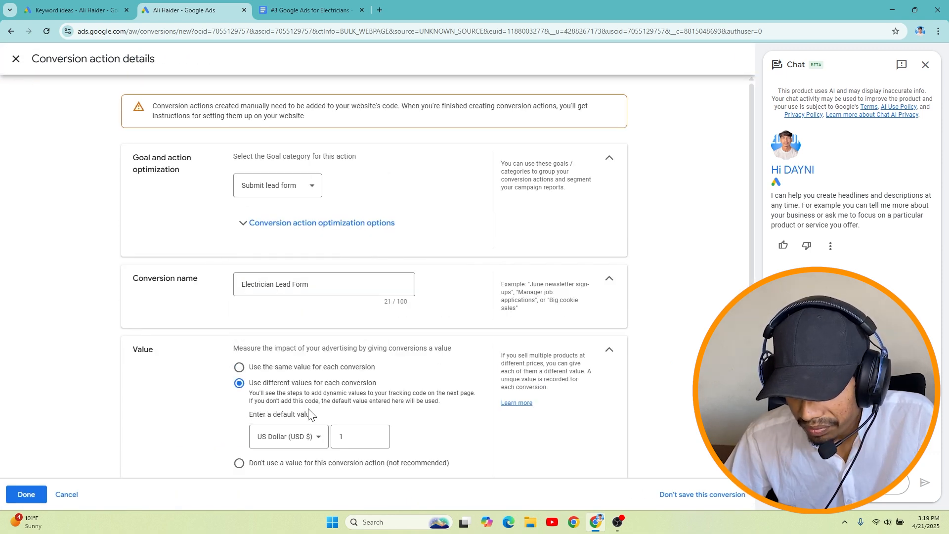
Set the Electrician Lead Form conversion to use no value and count One per interaction, and save it to reach the tag instructions
left_click(239, 463)
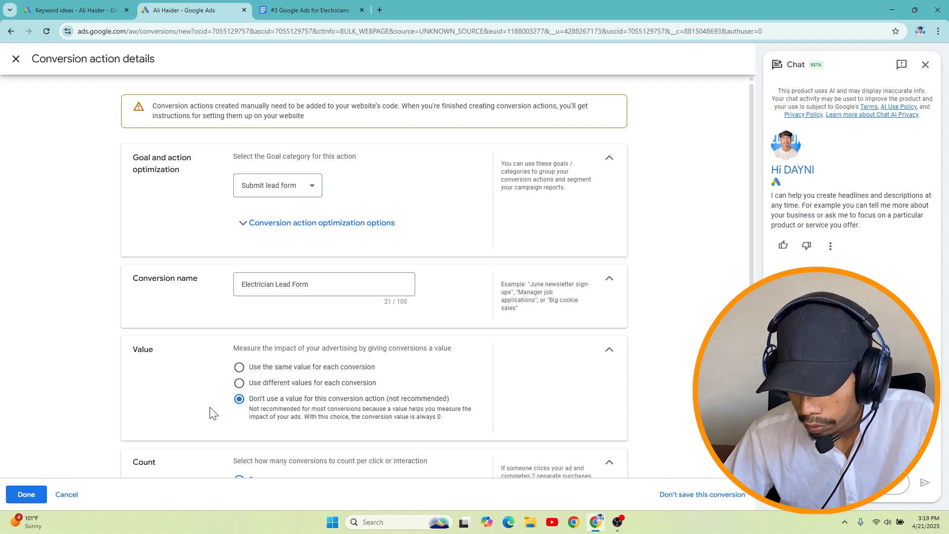
scroll(316, 406, "down", 1)
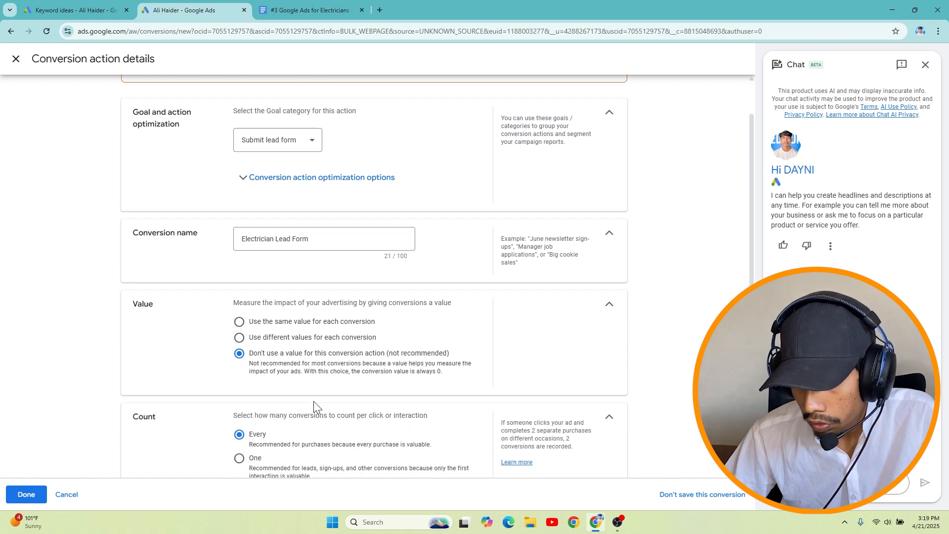
scroll(317, 407, "down", 2)
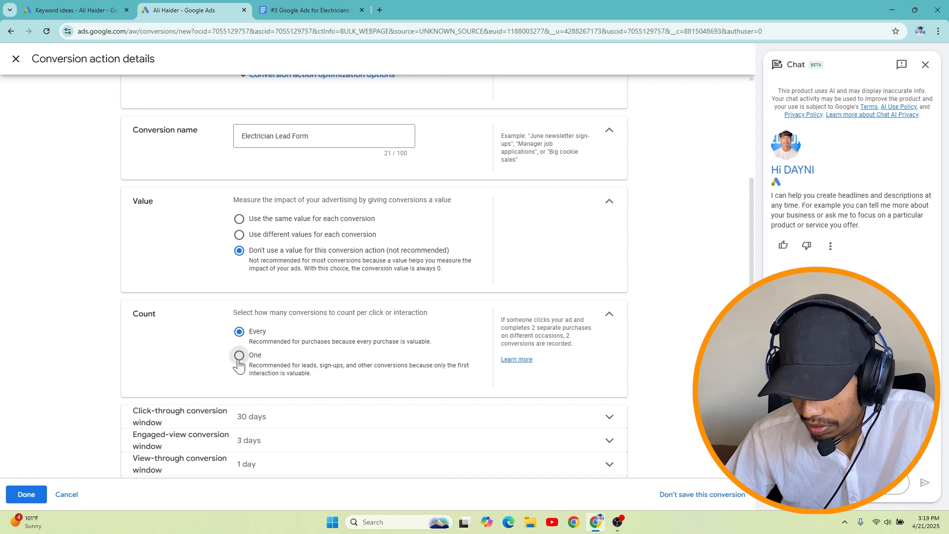
left_click(240, 356)
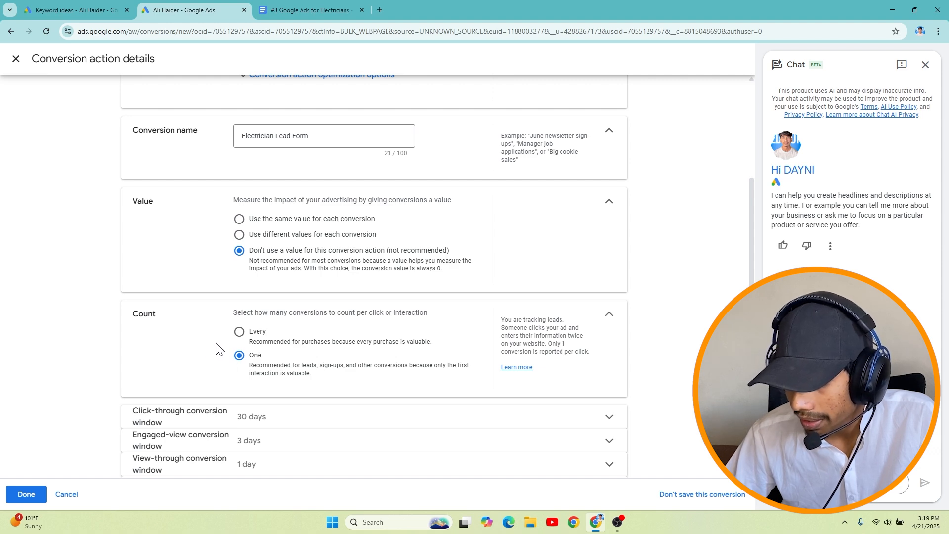
scroll(216, 376, "down", 1)
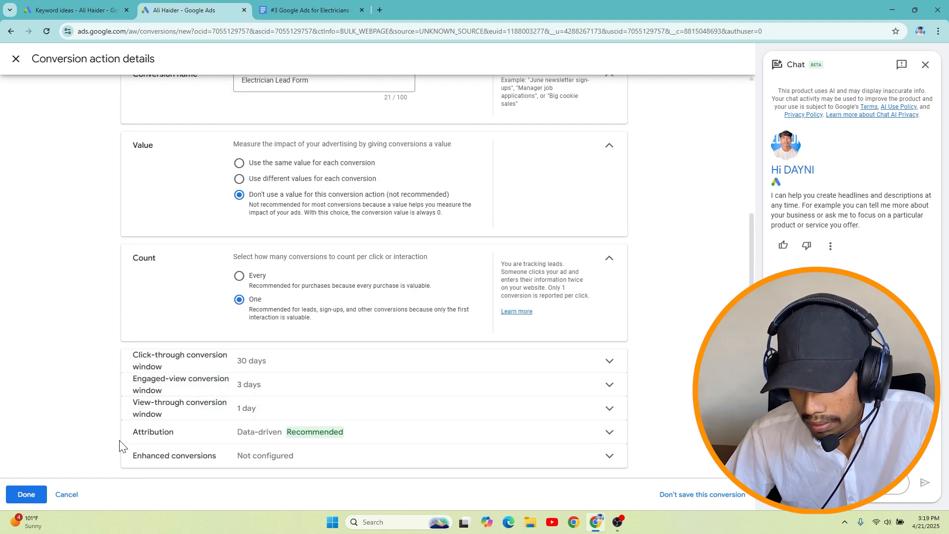
left_click(42, 492)
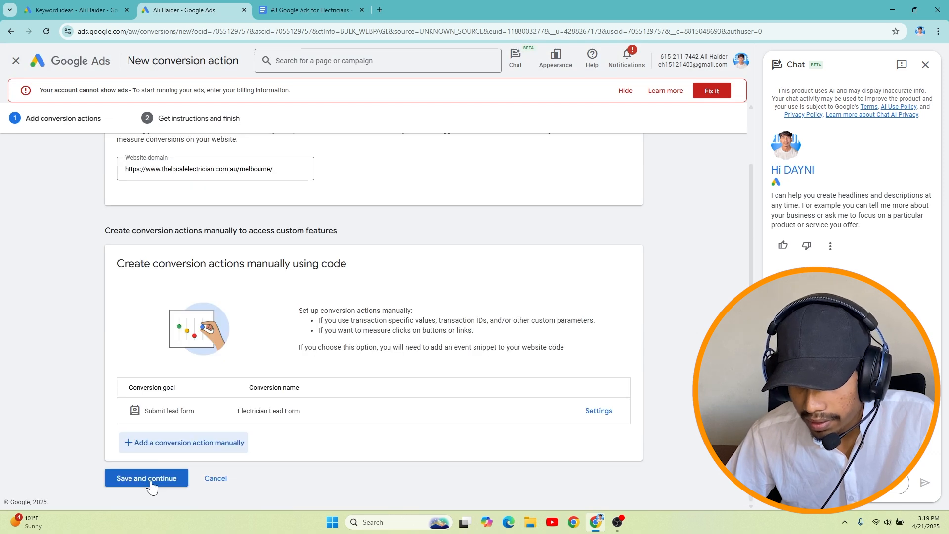
left_click(151, 482)
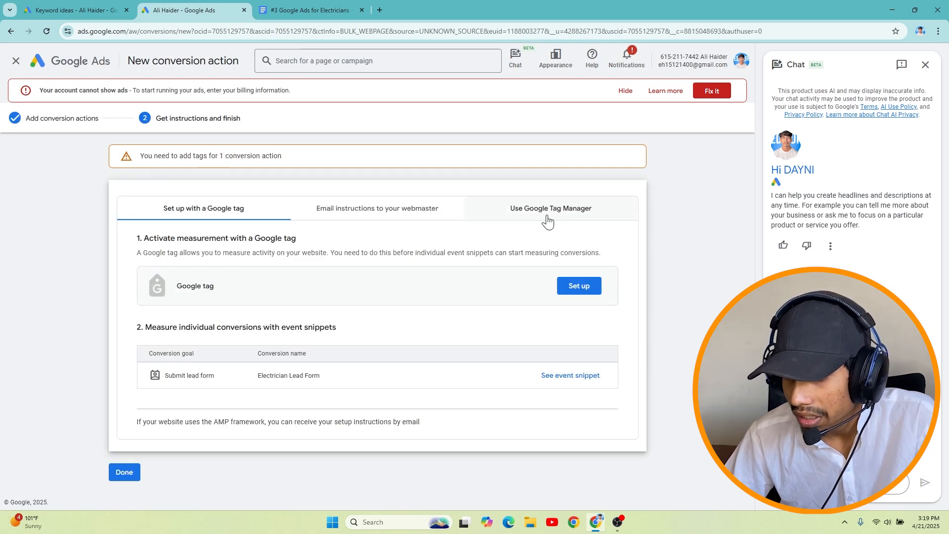
Review the Google Tag Manager and Google tag setup instructions for the Electrician Lead Form conversion action
left_click(522, 214)
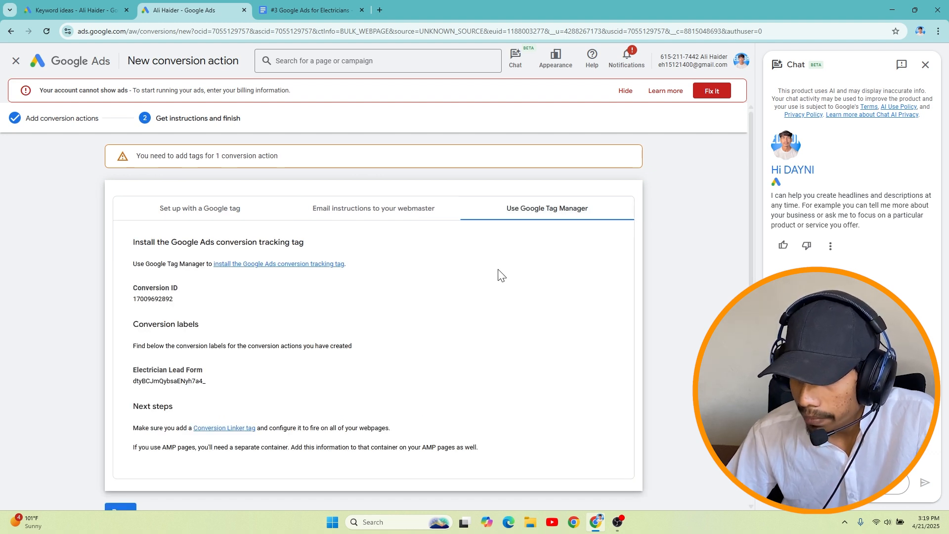
left_click(218, 209)
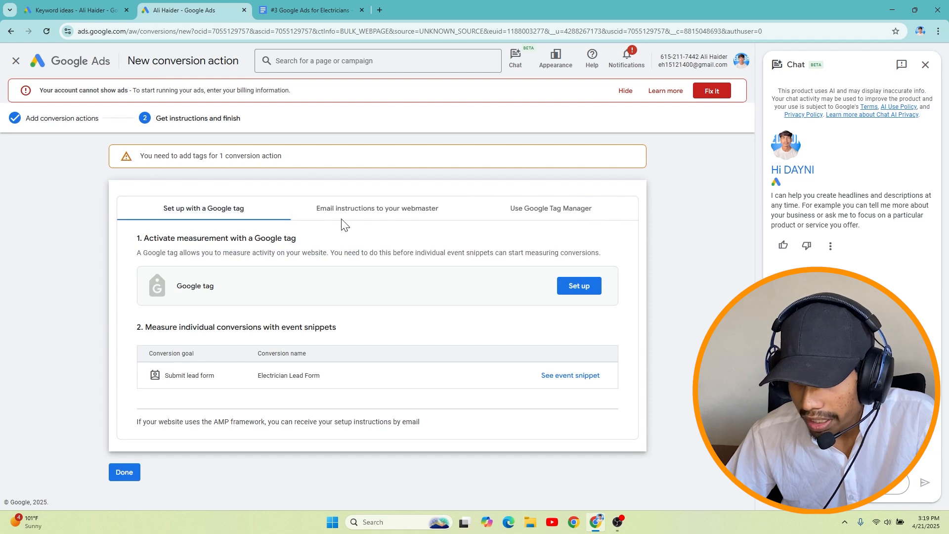
left_click(516, 213)
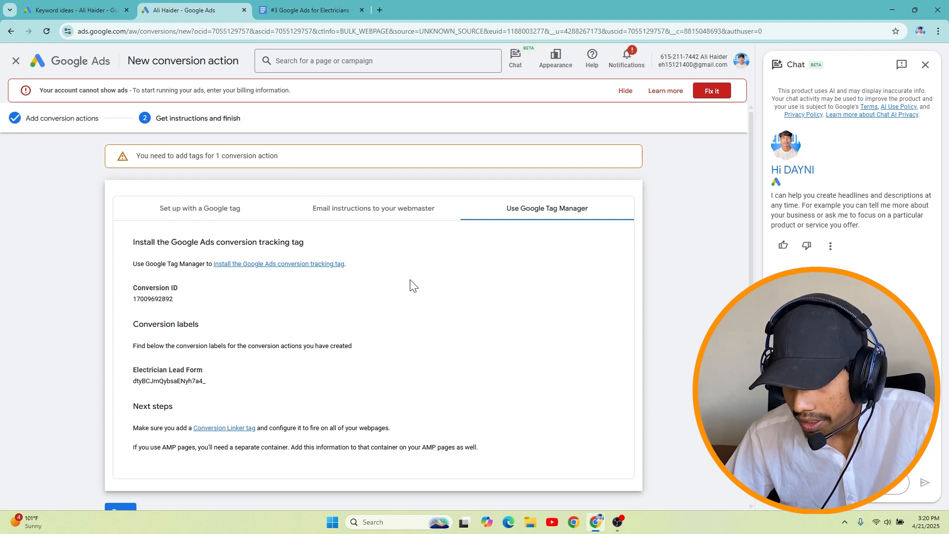
scroll(355, 377, "down", 2)
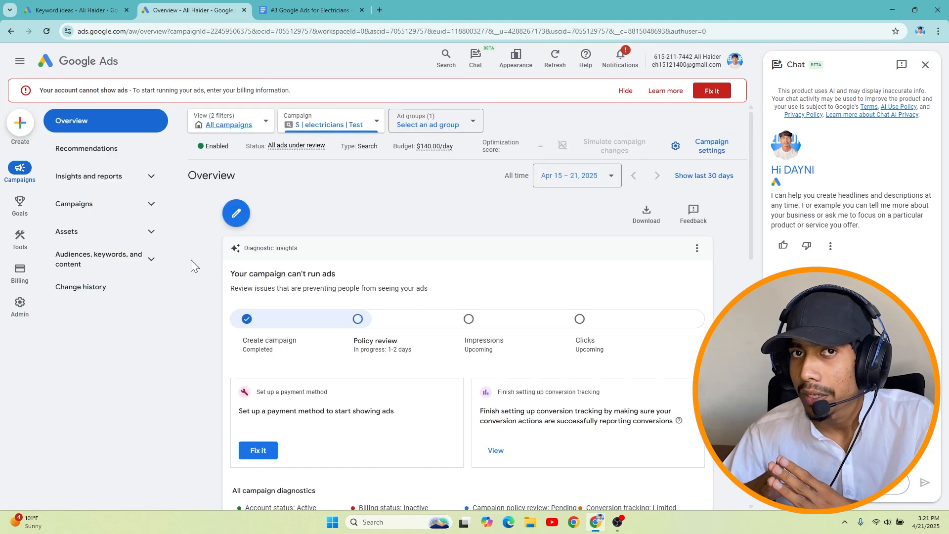